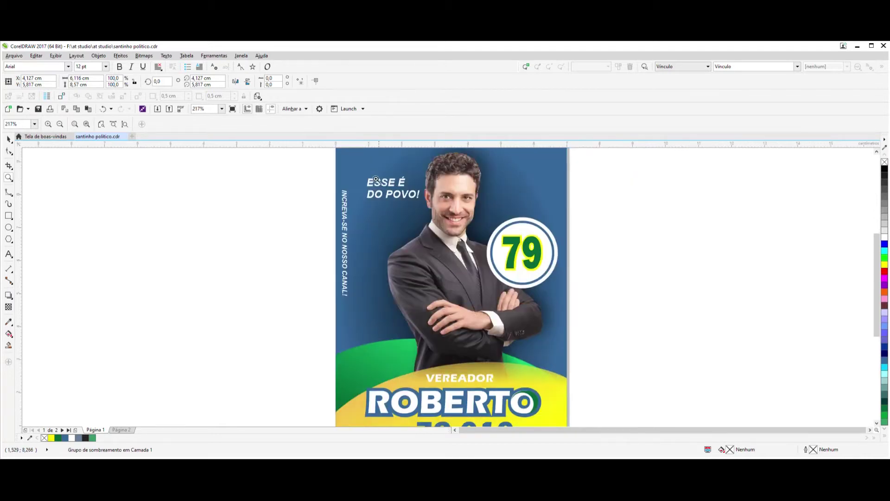
Step: Zoom in on the finished reference card to inspect it from the top down to ROBERTO 79.010
drag(343, 160, 545, 385)
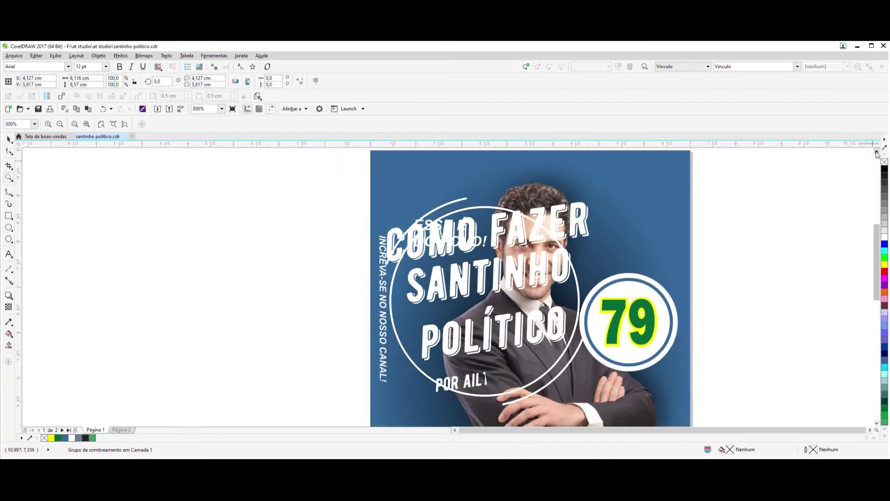
click(876, 423)
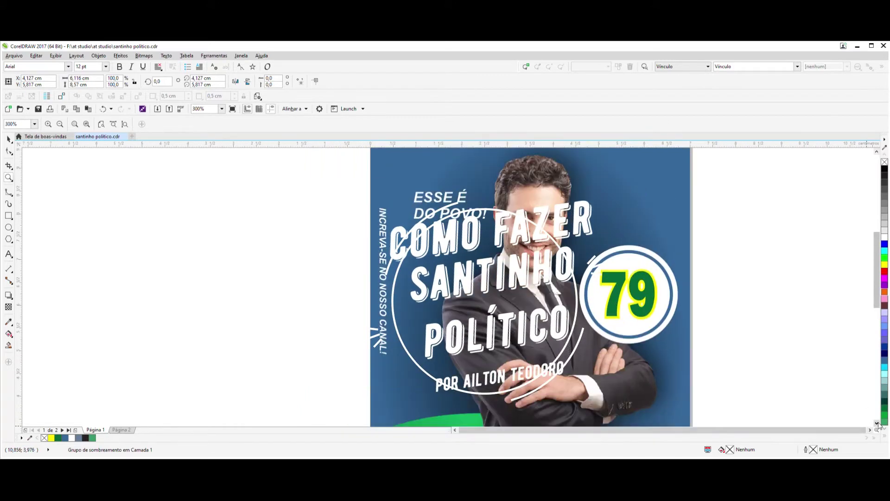
click(876, 423)
click(877, 422)
click(877, 423)
click(877, 423)
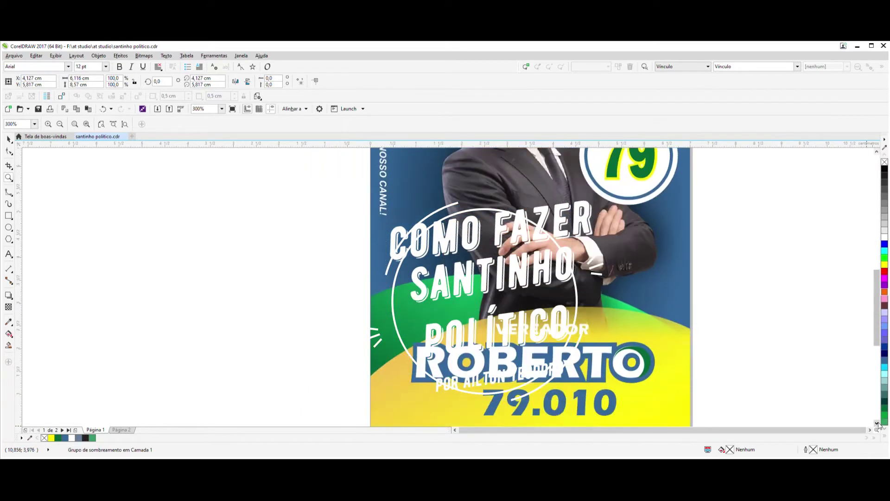
click(877, 423)
right_click(646, 315)
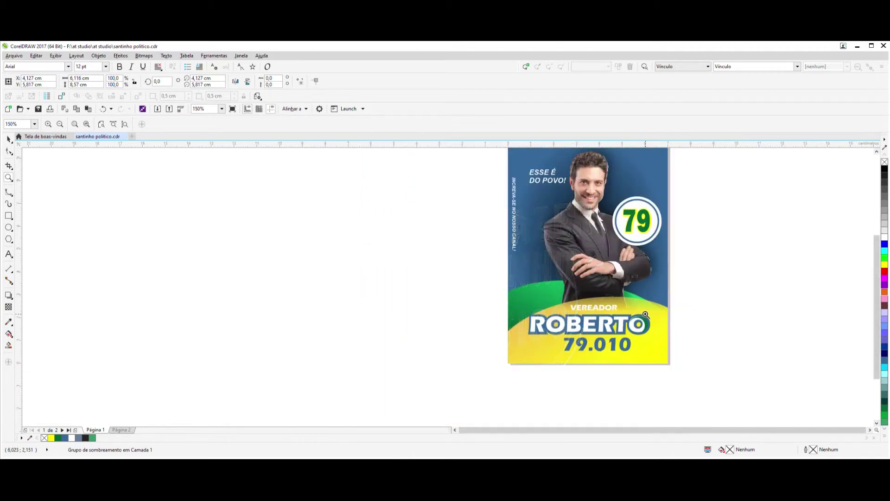
Step: Create a new 7,0 × 10,0 cm document named 'sabtinho político'
key(ctrl+n)
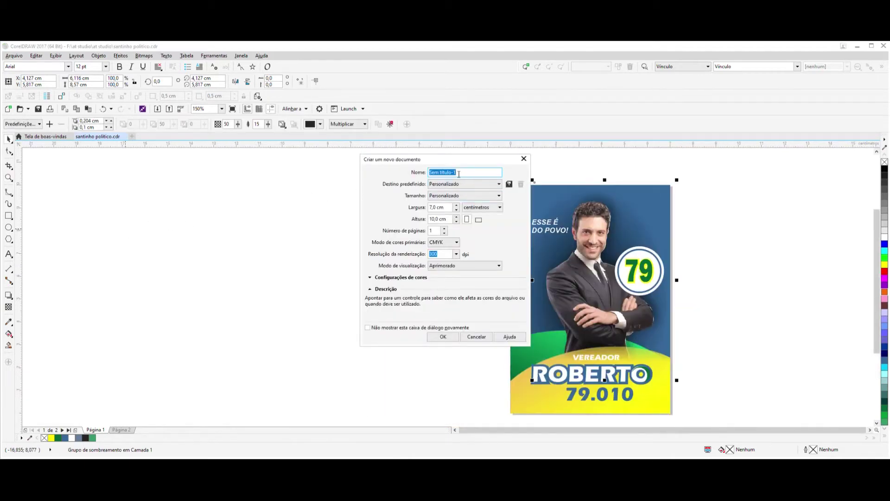
text(sabtinho po)
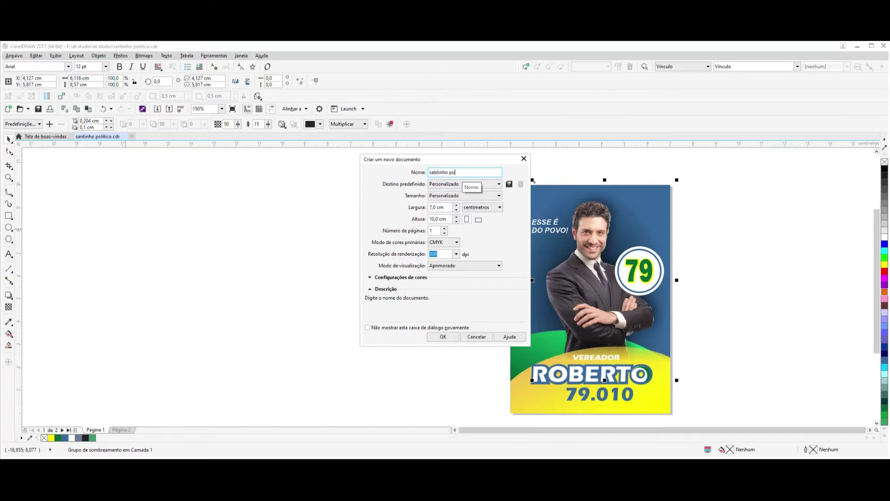
text(lítico)
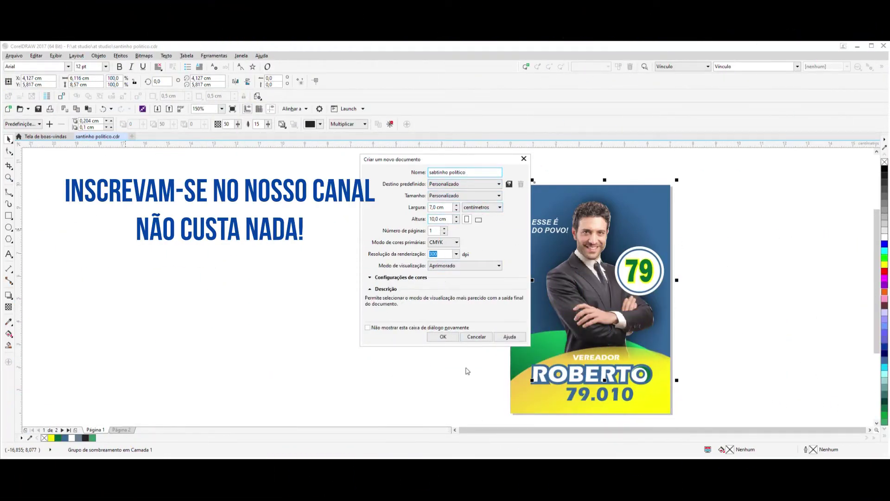
click(443, 337)
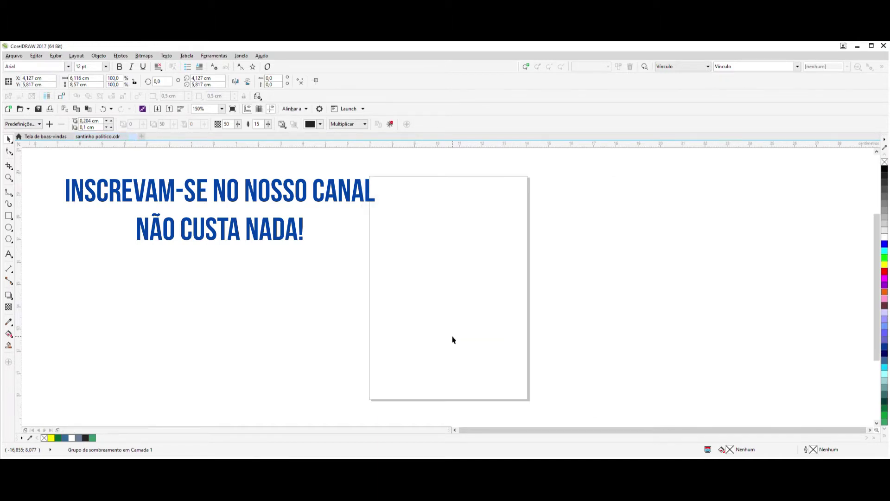
Step: Draw a page-sized rectangle filled dark navy with no outline
double_click(9, 215)
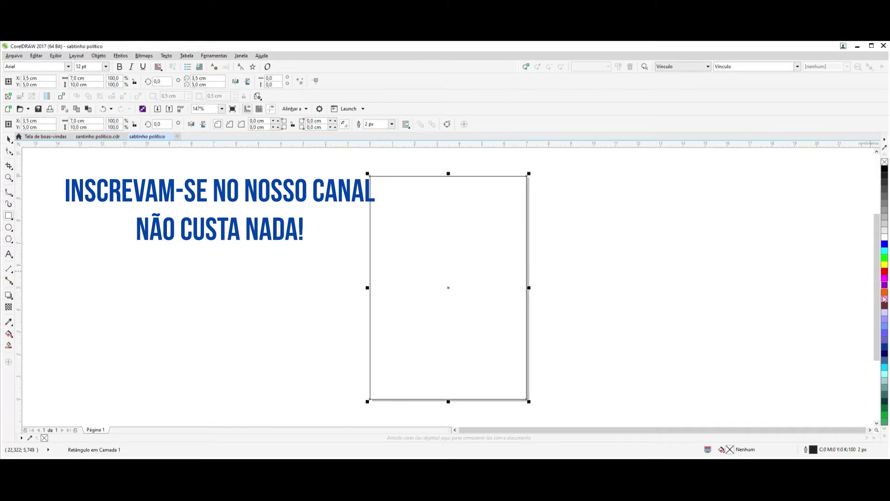
click(885, 354)
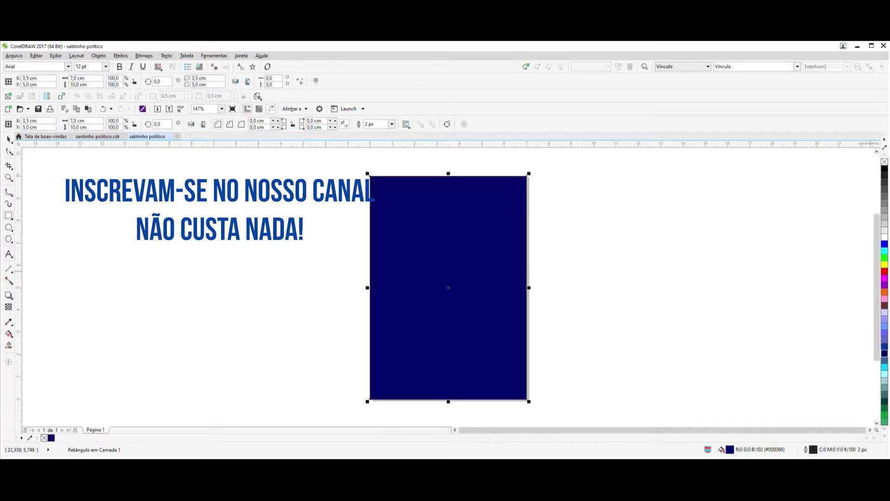
right_click(885, 162)
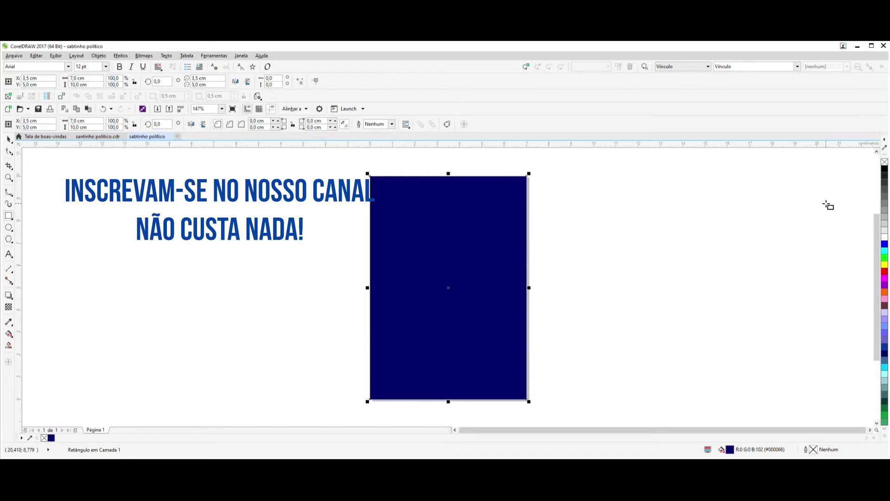
Step: Give the rectangle an elliptical gradient from navy edges to a cyan centre
key(F11)
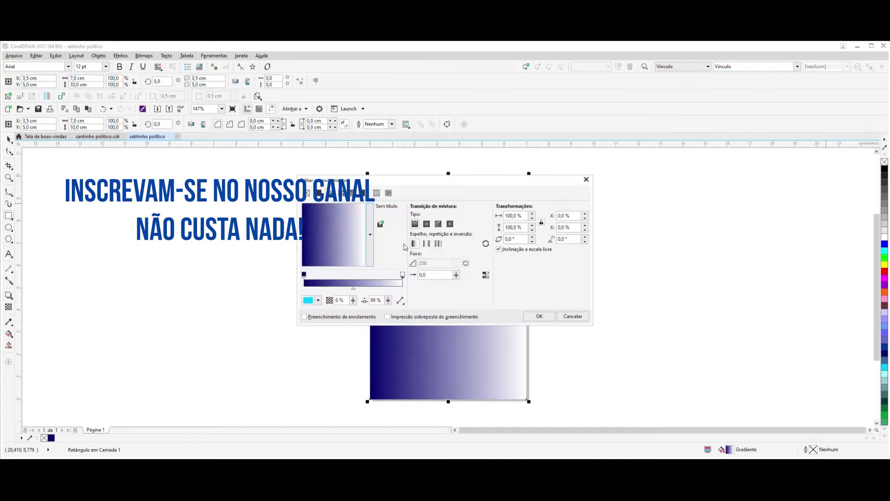
click(427, 224)
click(318, 300)
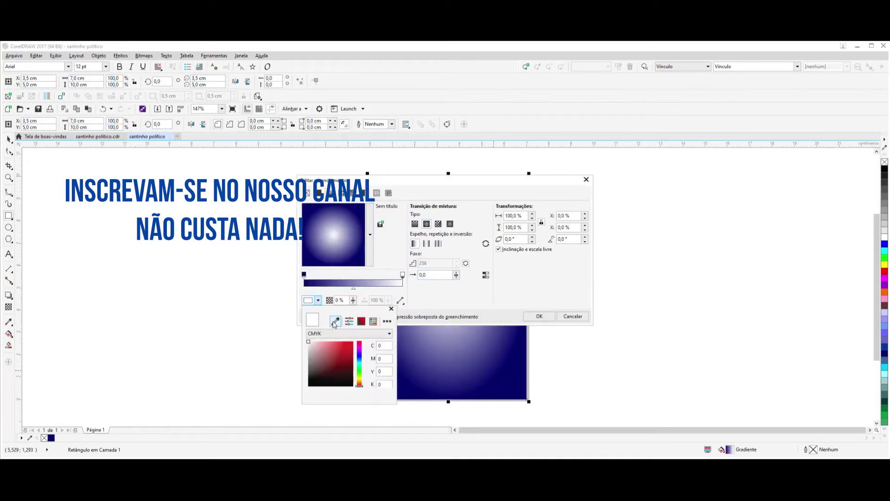
click(885, 369)
click(539, 317)
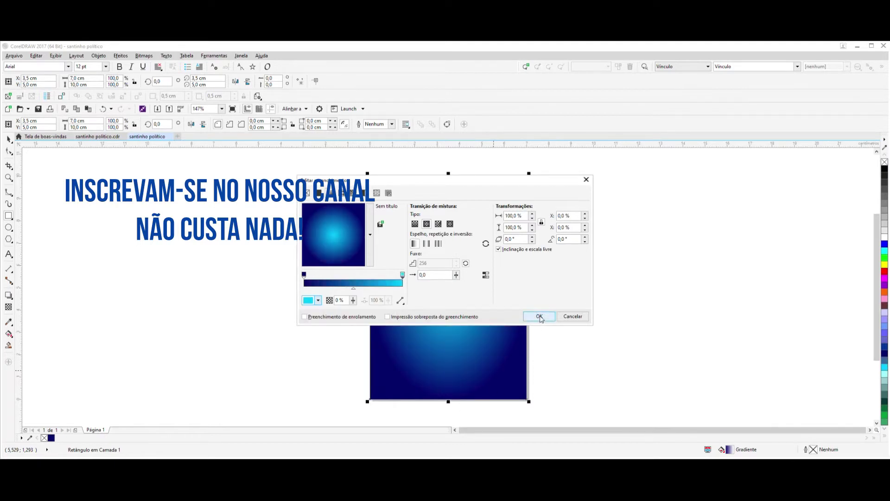
click(539, 317)
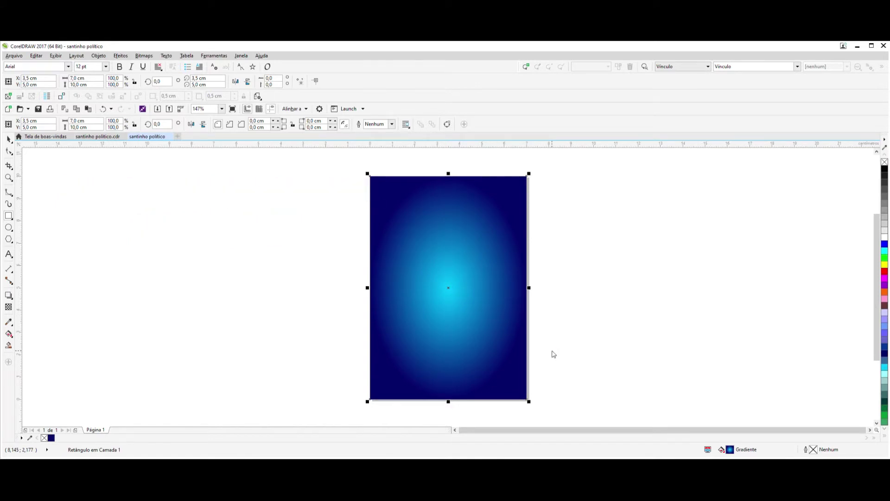
key(ctrl+i)
Step: Import the politico photo, centre it on the page and enlarge it to about 113%
click(455, 257)
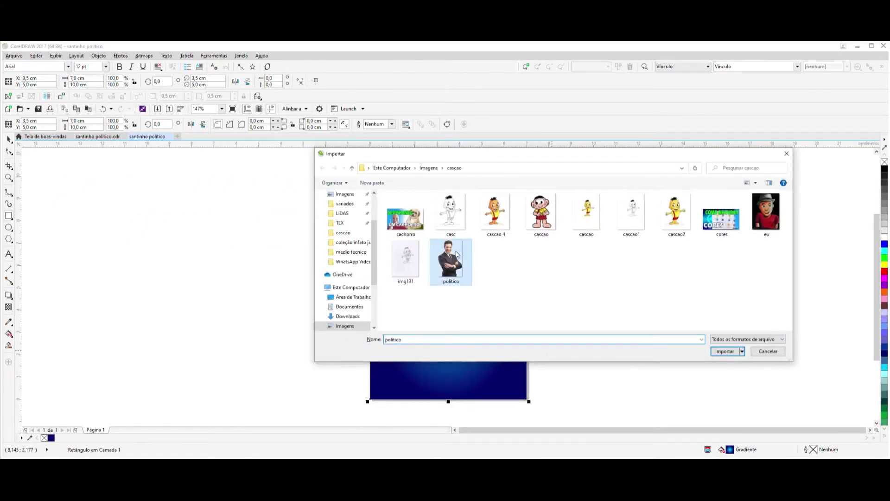
click(724, 352)
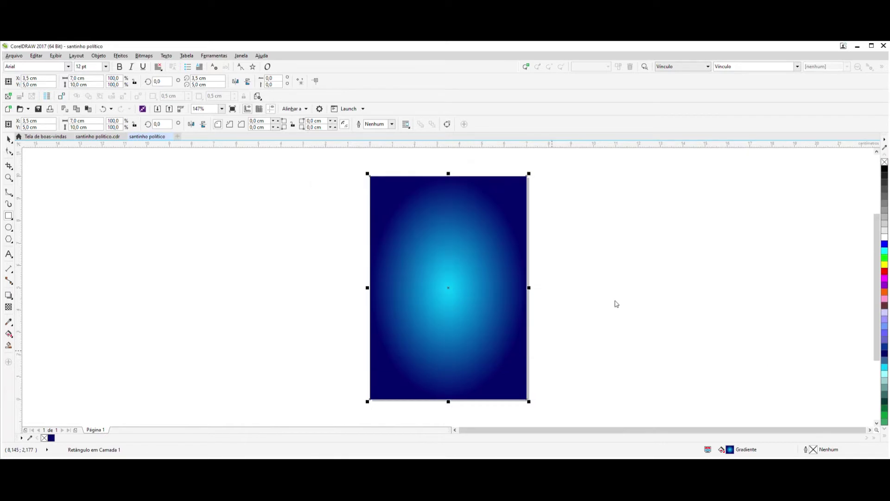
click(432, 236)
drag(459, 285, 420, 254)
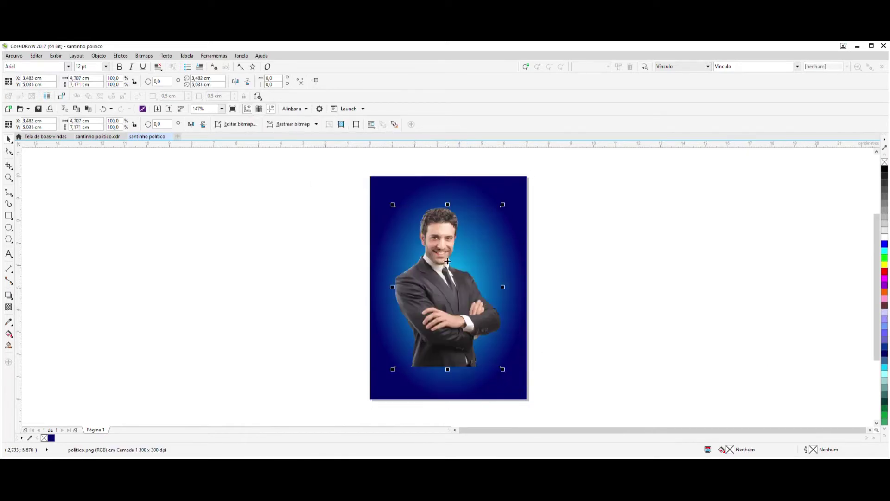
drag(503, 205, 534, 186)
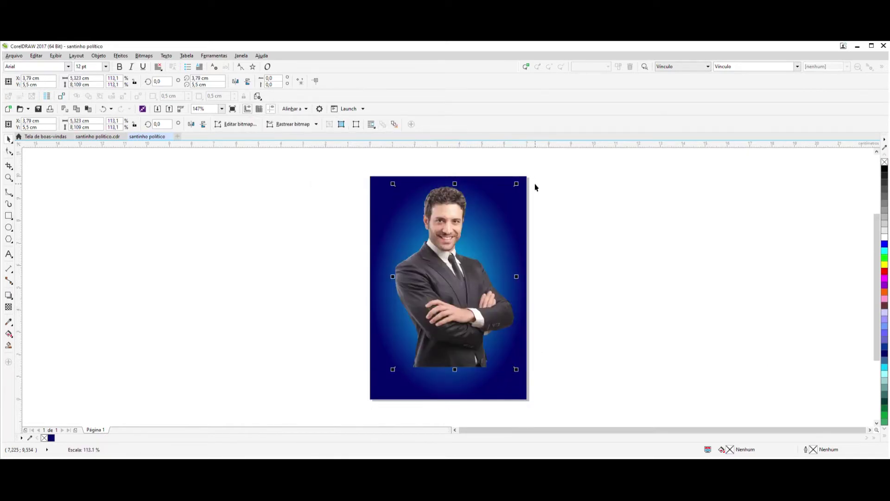
click(8, 228)
Step: Draw an ellipse across the photo's bottom edge, narrowing both sides and moving it slightly down
drag(379, 384, 547, 322)
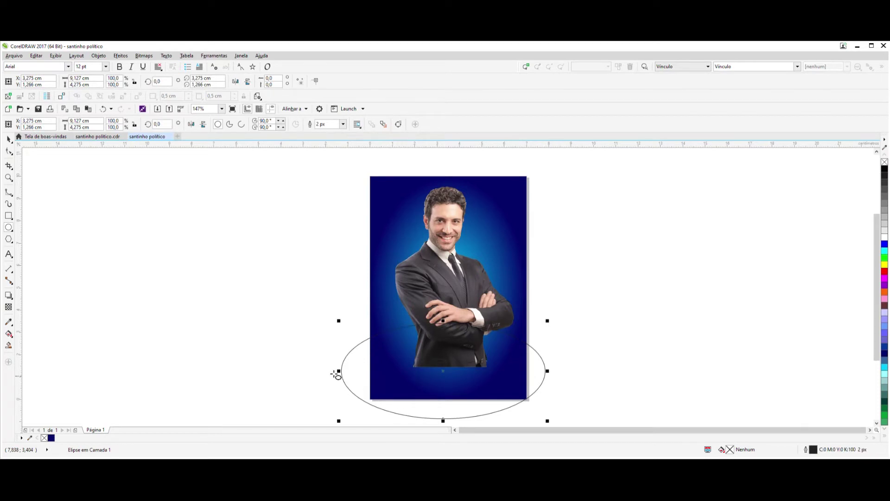
drag(338, 371, 353, 369)
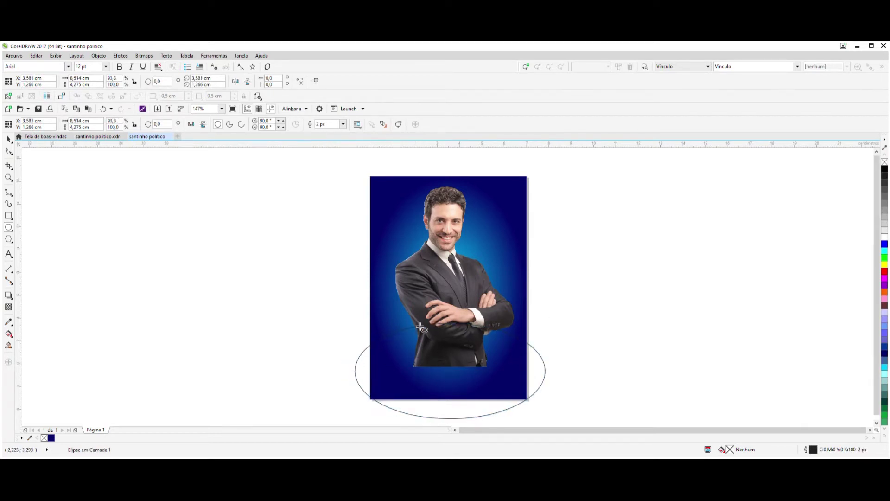
scroll(435, 366, down, 2)
scroll(437, 349, up, 2)
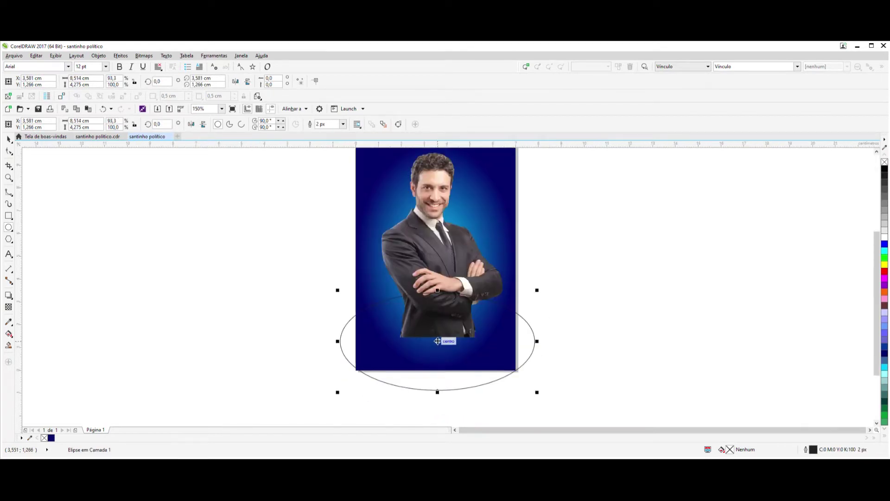
drag(437, 343, 437, 348)
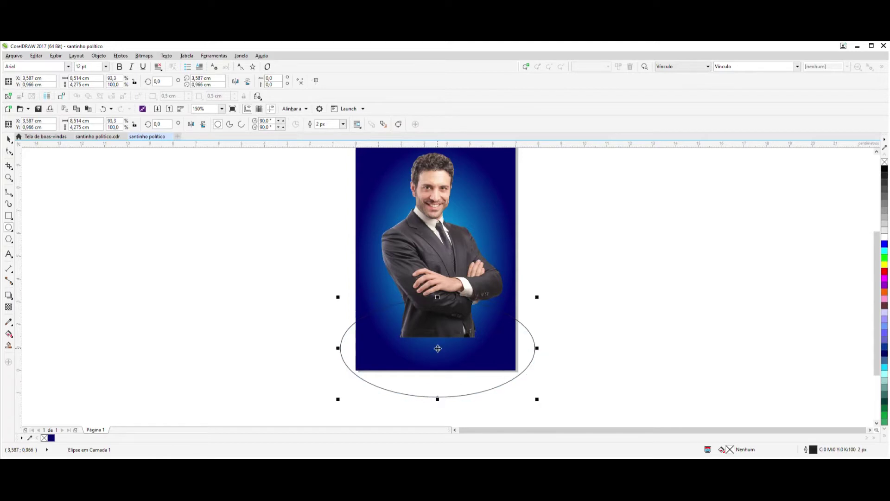
drag(438, 349, 438, 358)
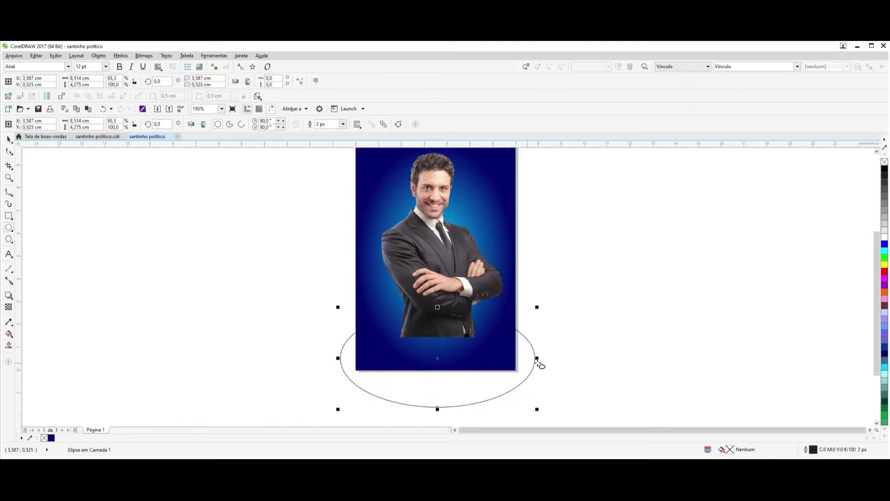
drag(537, 358, 532, 358)
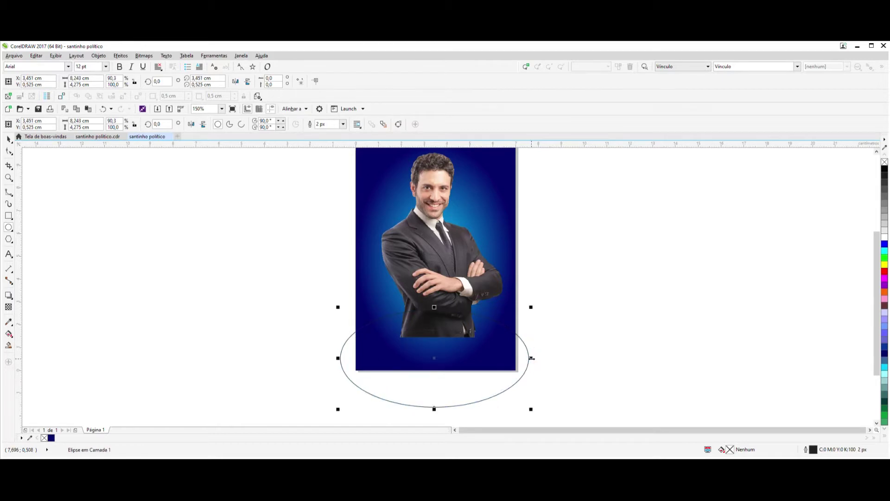
Step: Select the background rectangle and the ellipse in turn to check them, then deselect
click(10, 139)
click(360, 159)
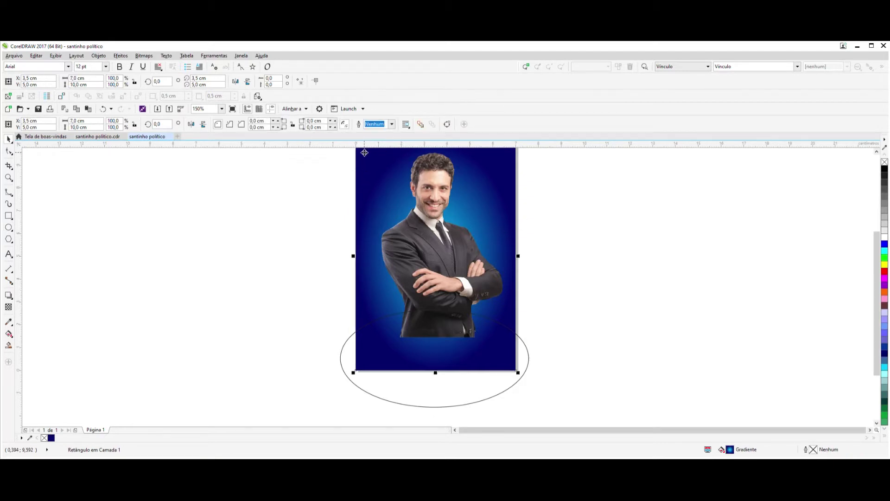
scroll(424, 179, down, 3)
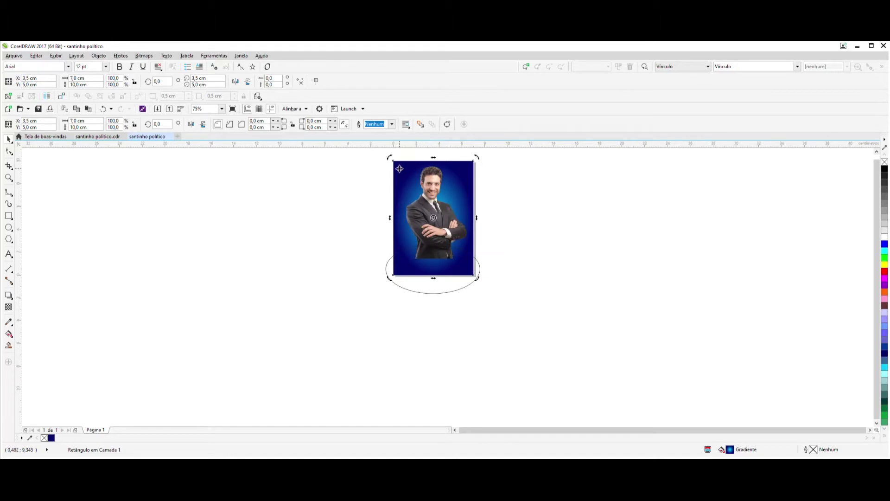
click(443, 291)
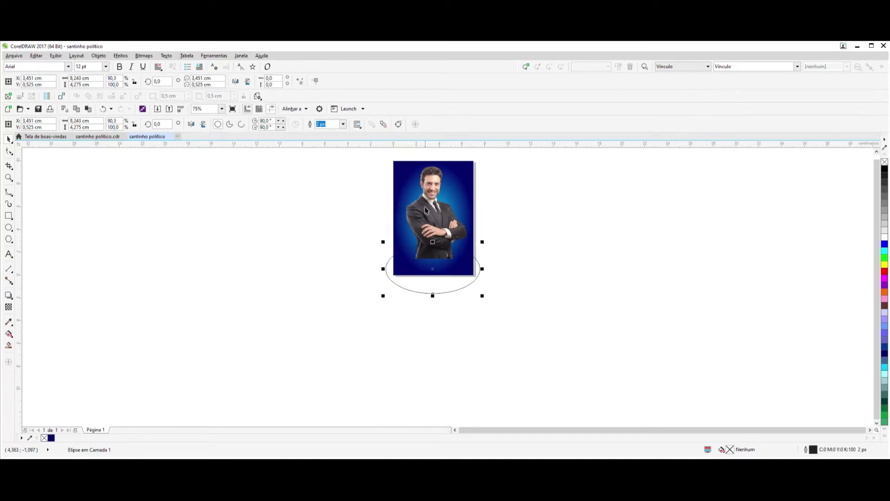
click(395, 163)
key(Escape)
Step: Intersect the photo rectangle with the ellipse and delete the leftover ellipse
click(398, 164)
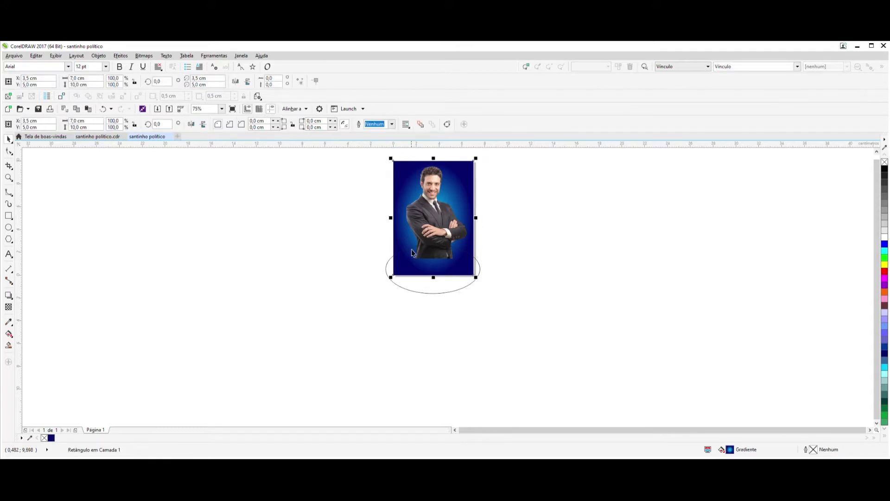
shift+click(412, 286)
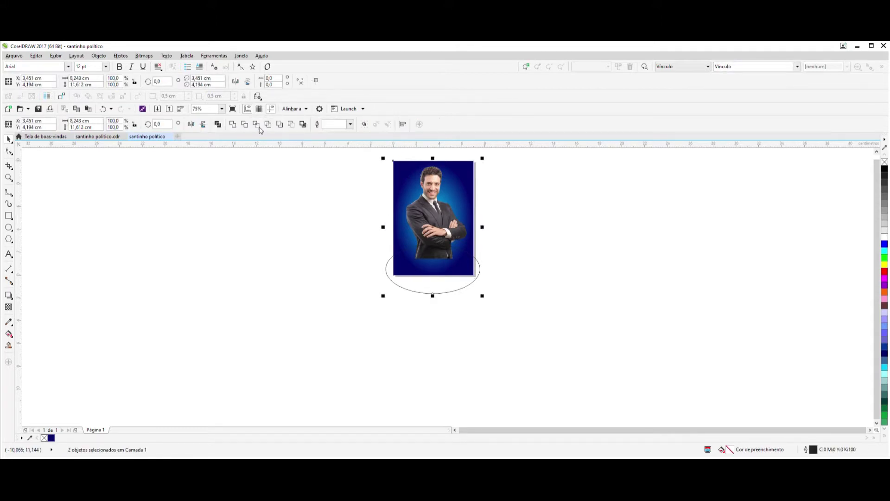
click(257, 124)
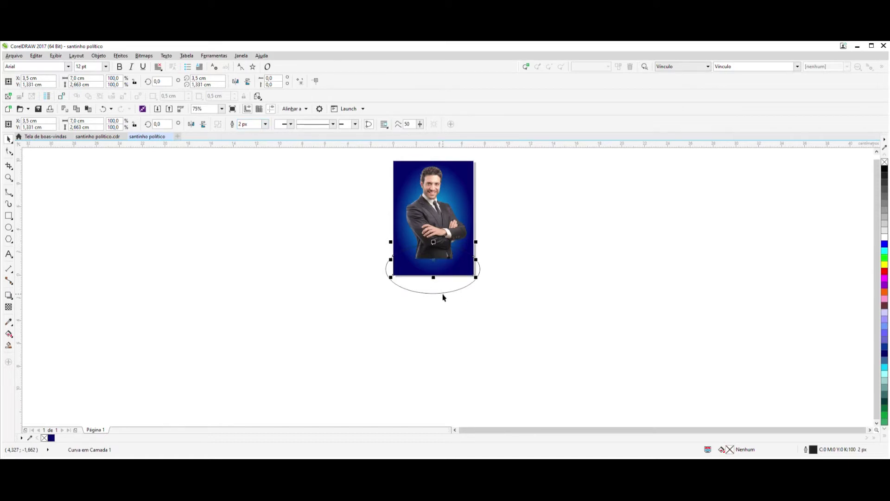
drag(442, 293, 411, 330)
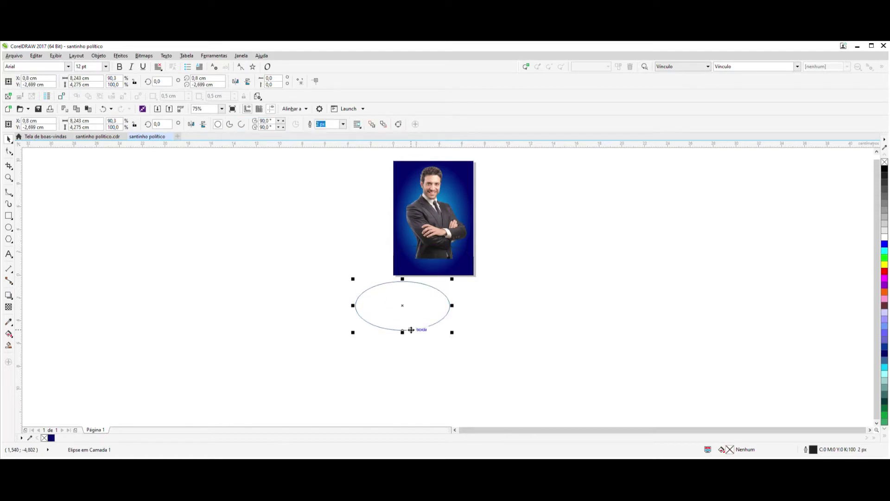
scroll(444, 299, up, 2)
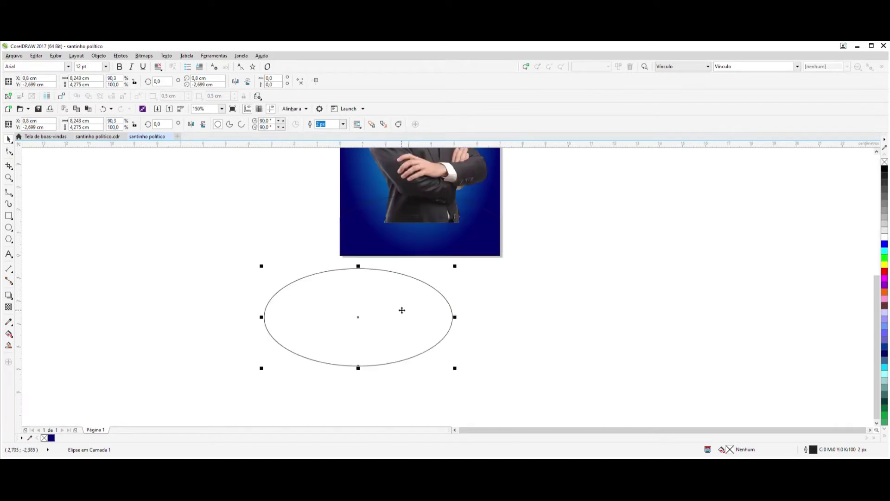
key(Delete)
Step: Fill the new arch with a radial yellow-to-orange gradient and no outline
click(415, 246)
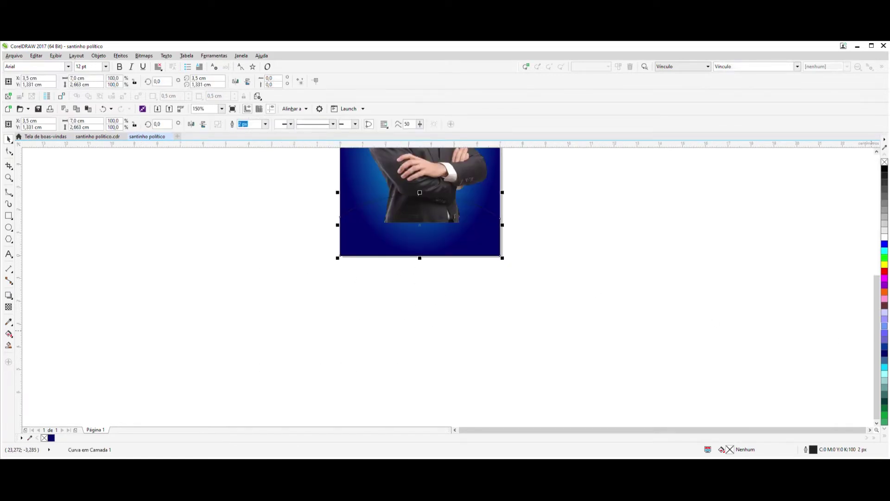
click(885, 266)
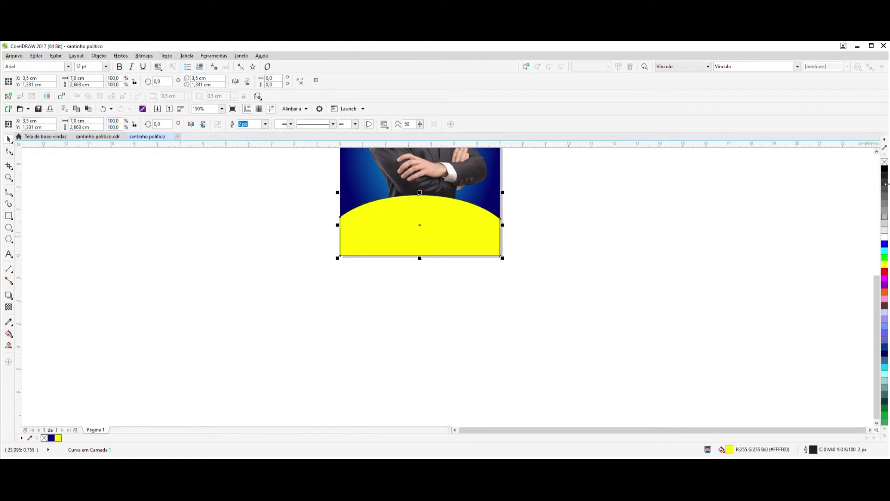
right_click(883, 163)
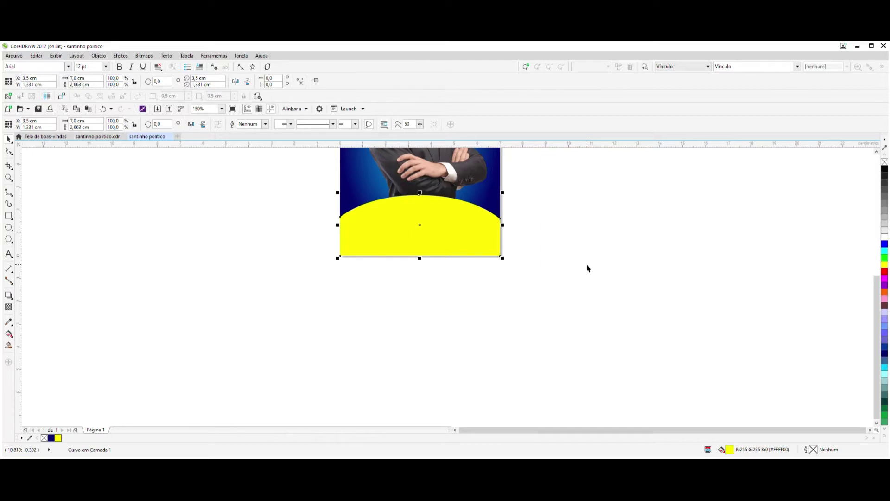
key(F11)
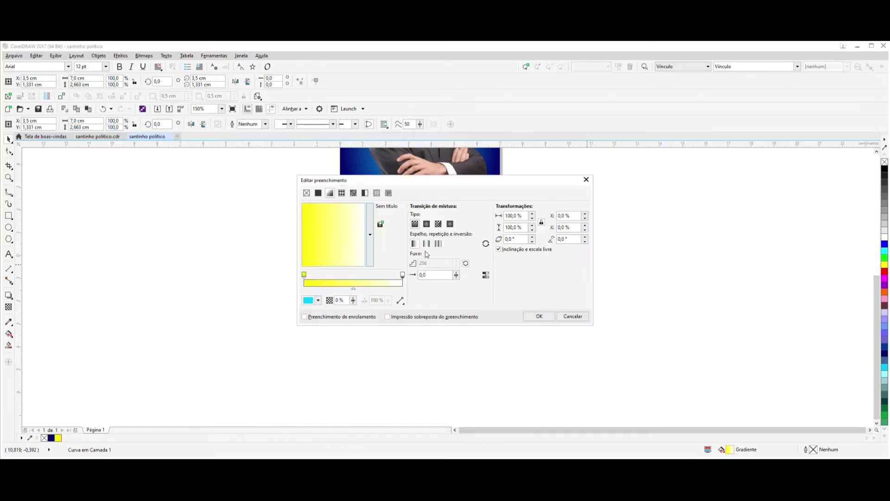
click(427, 224)
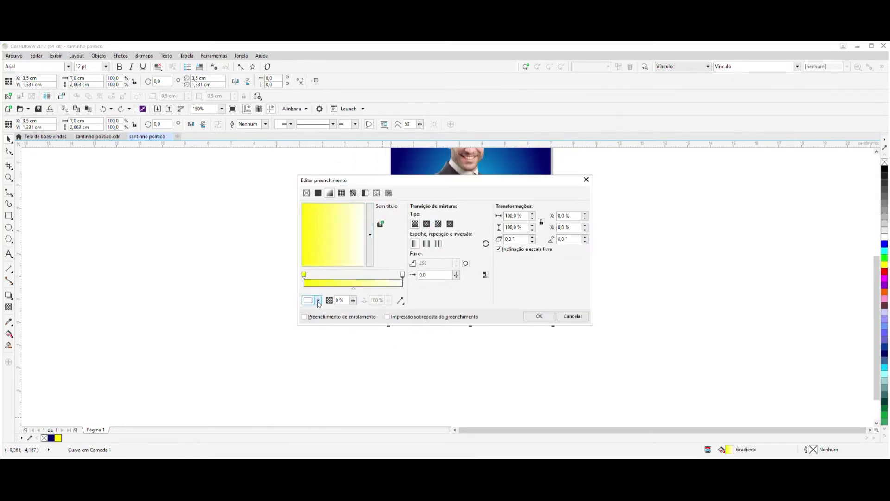
click(318, 300)
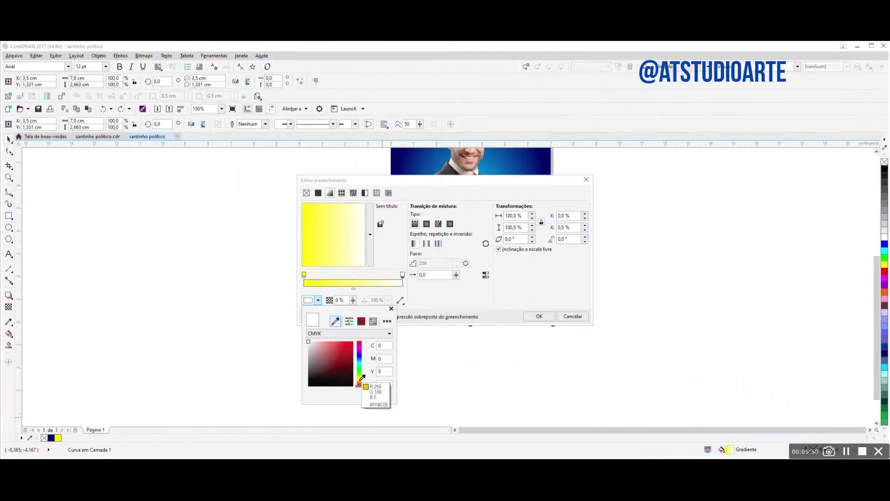
drag(361, 386, 360, 383)
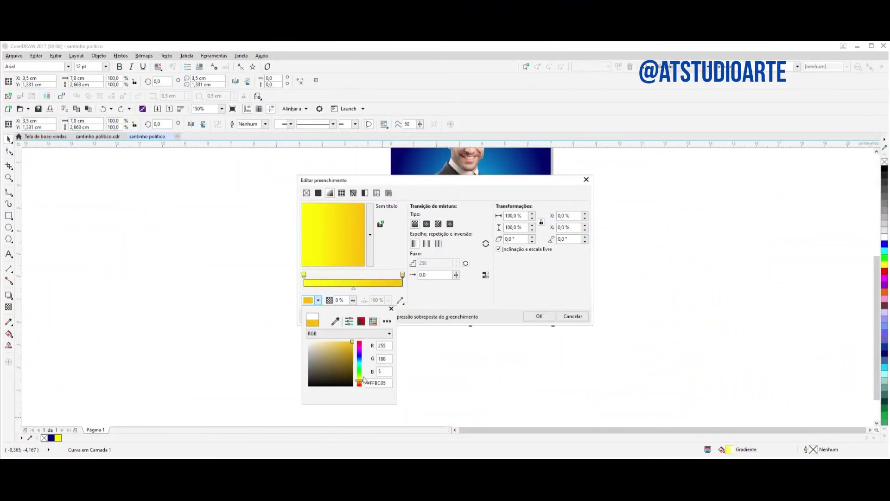
click(426, 224)
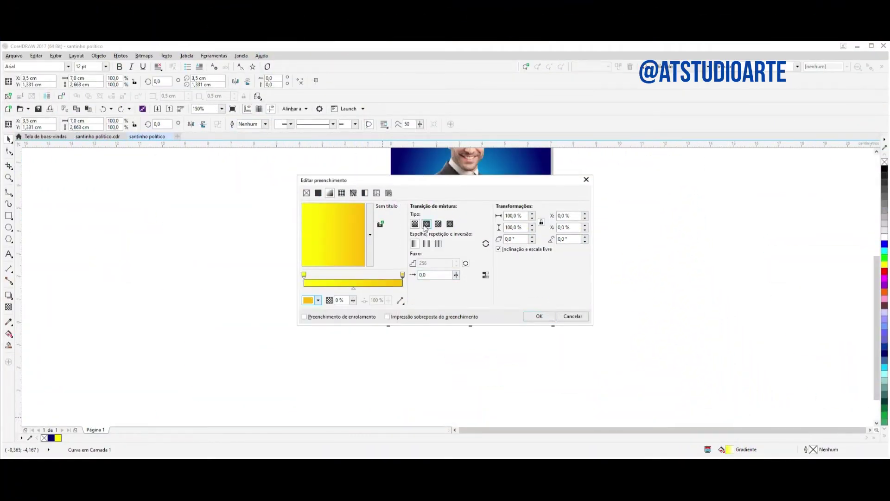
click(427, 224)
click(539, 316)
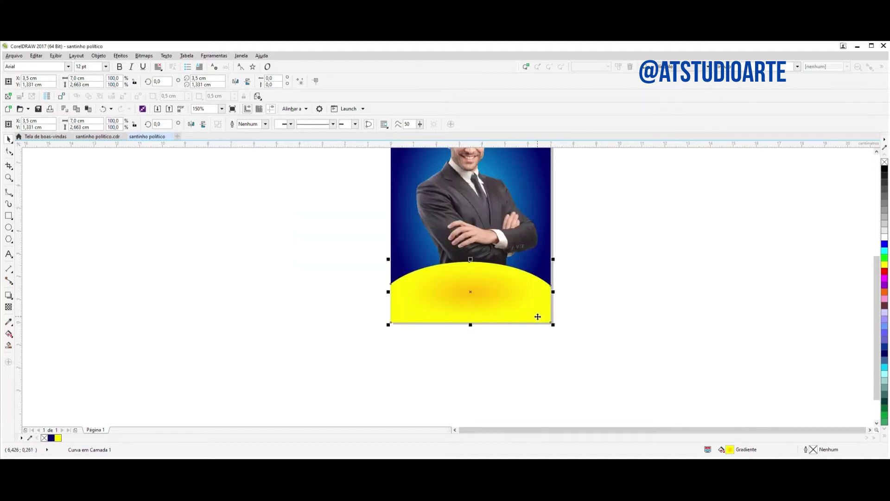
Step: Duplicate the yellow arch and give the copy a radial gradient of two greens
key(ctrl+d)
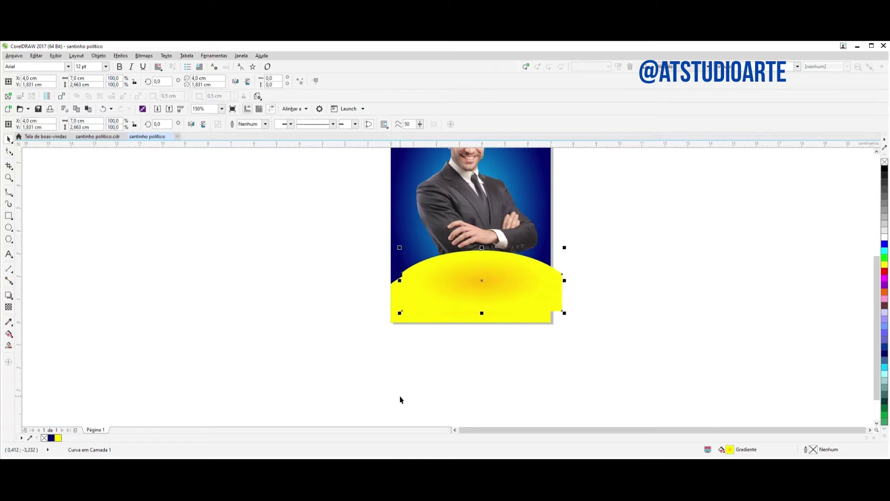
click(885, 411)
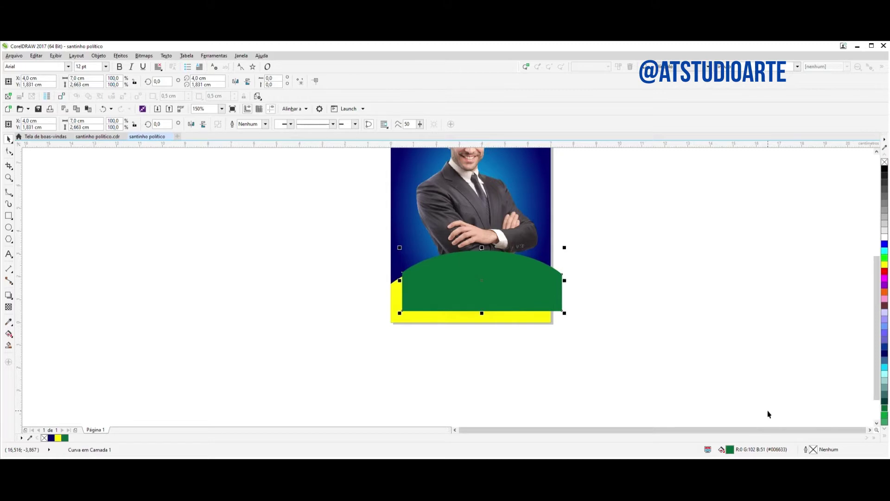
key(F11)
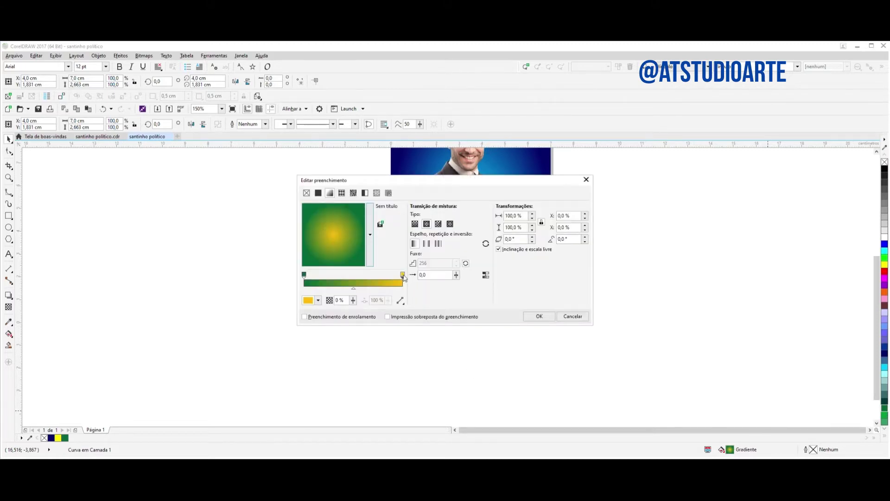
click(317, 301)
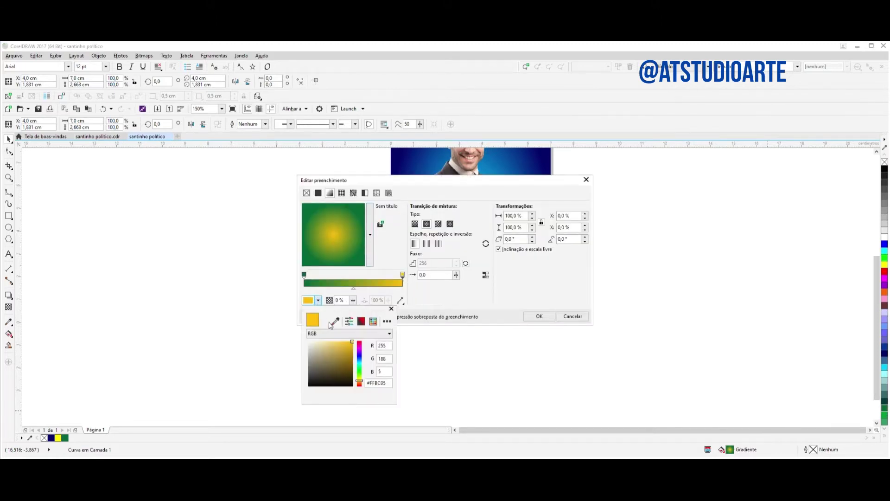
click(334, 321)
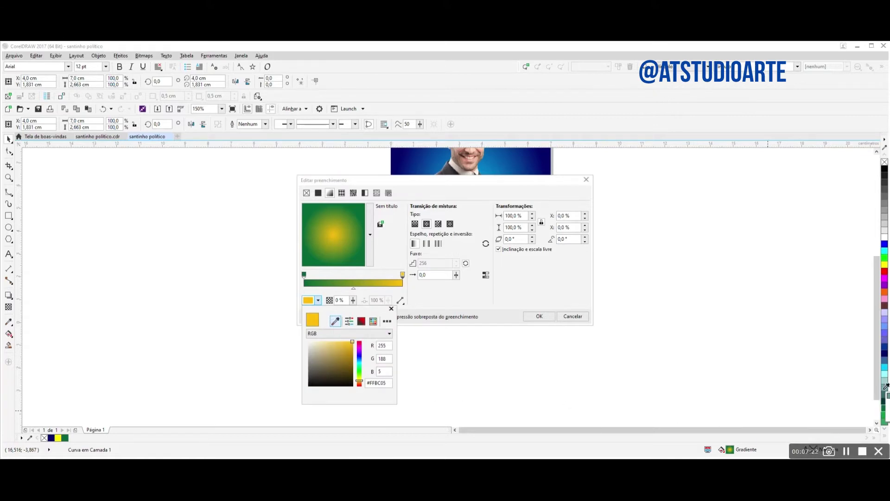
click(886, 418)
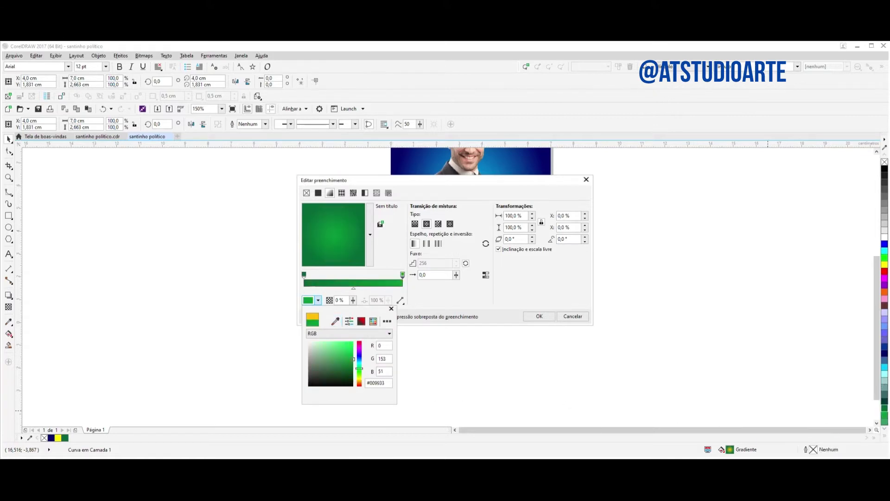
click(884, 432)
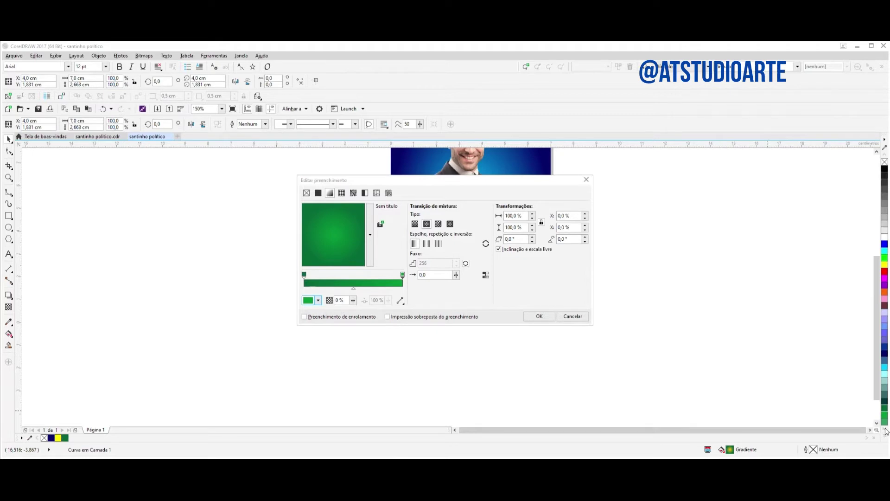
click(319, 302)
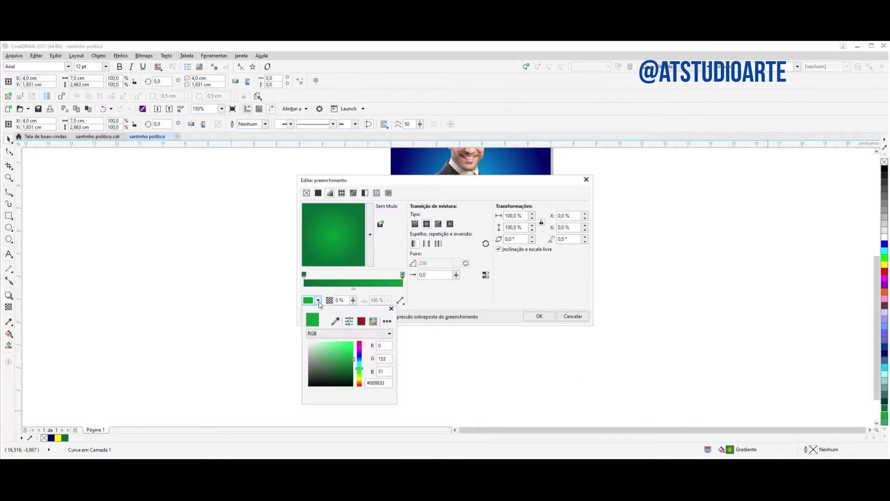
click(351, 347)
click(540, 317)
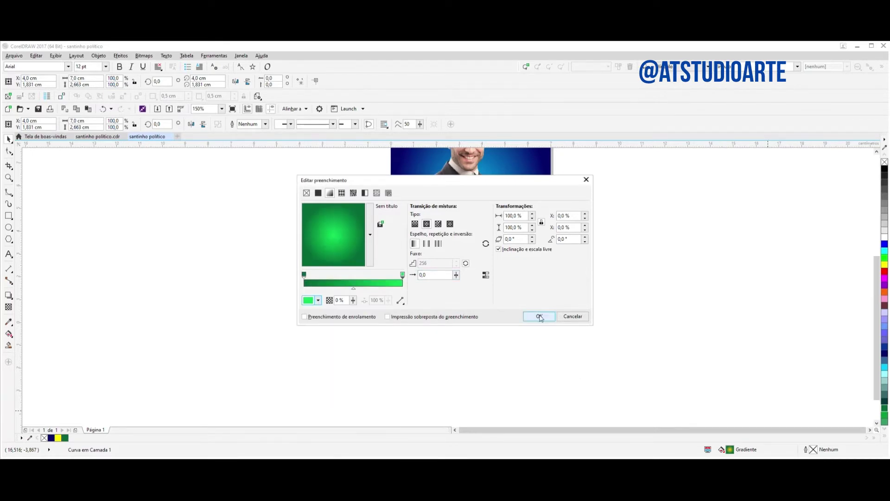
click(540, 317)
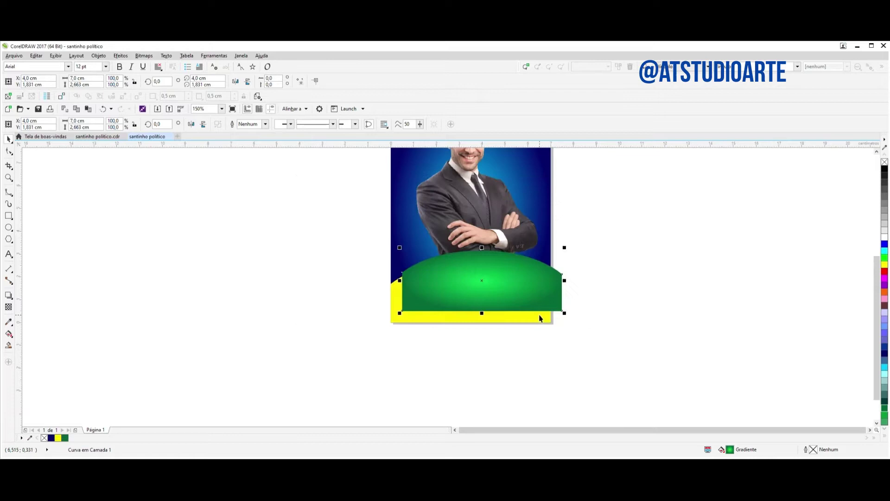
Step: Move the green arch down and bring the yellow gradient shape in front of it
mouse_move(482, 280)
mouse_down()
mouse_move(470, 299)
mouse_move(471, 282)
mouse_up()
click(471, 283)
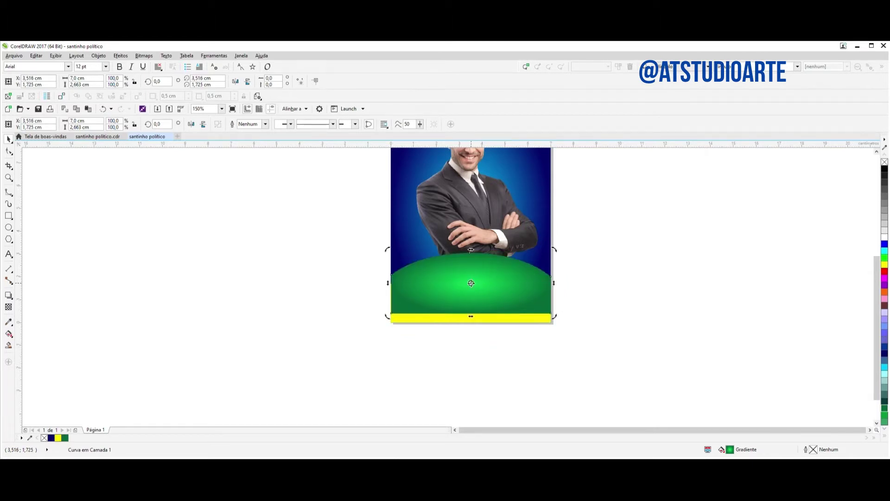
right_click(471, 283)
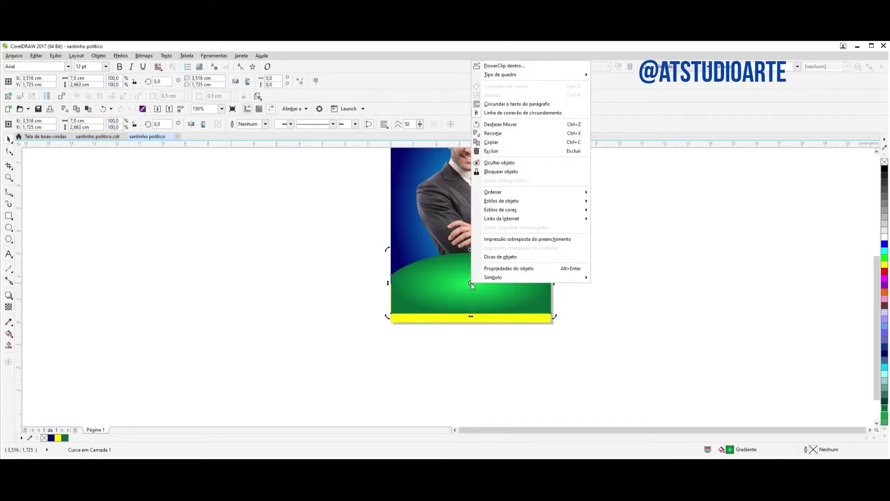
mouse_move(533, 192)
click(616, 201)
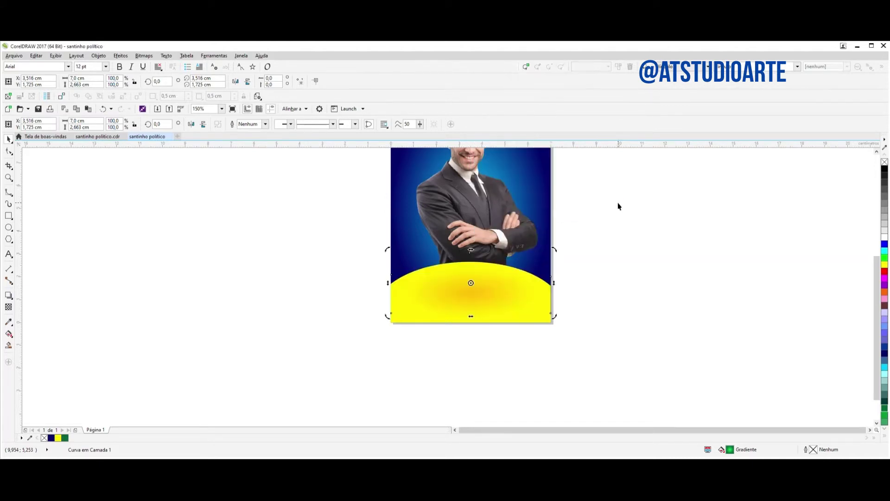
click(104, 109)
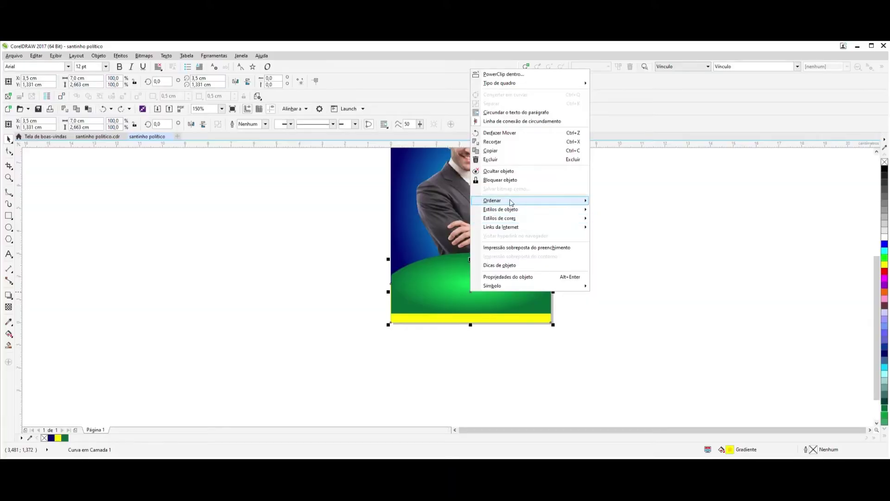
click(613, 202)
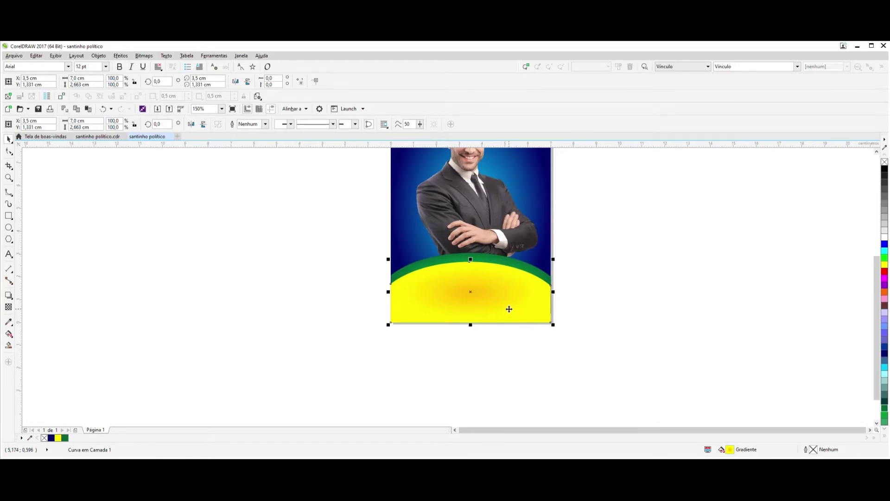
Step: Tilt the green arch slightly and nudge it into position
click(486, 259)
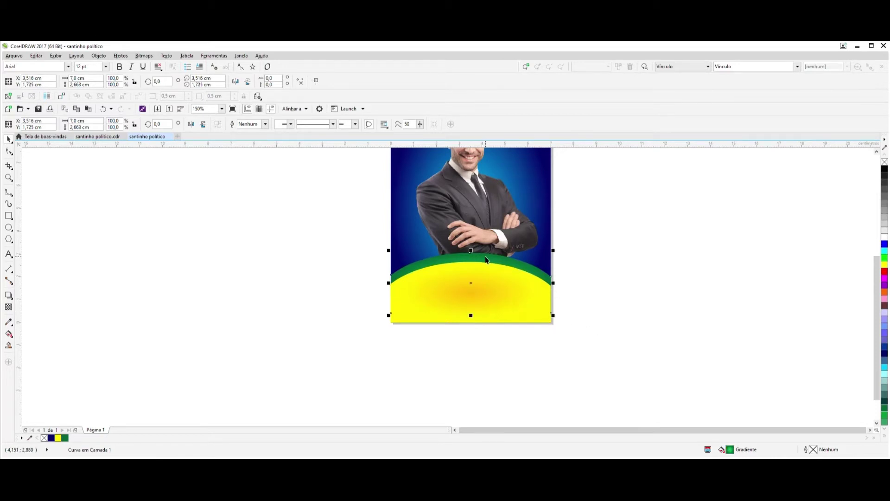
click(486, 260)
drag(555, 249, 557, 265)
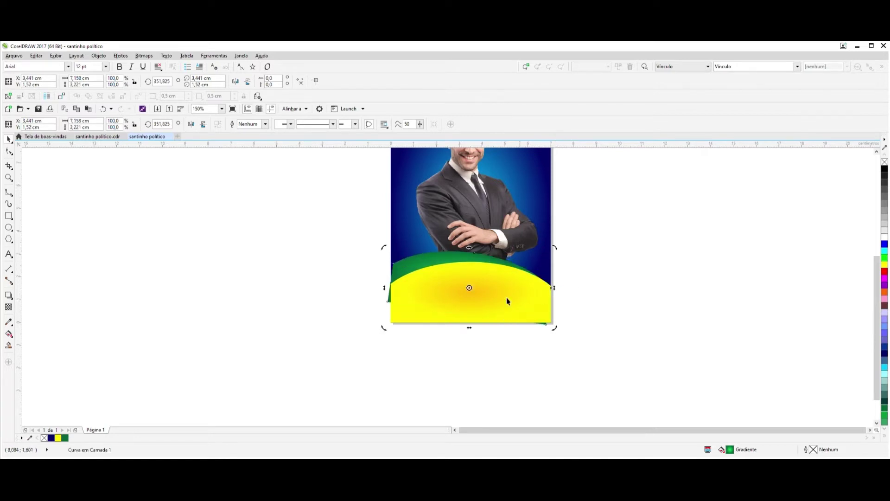
drag(417, 265, 440, 260)
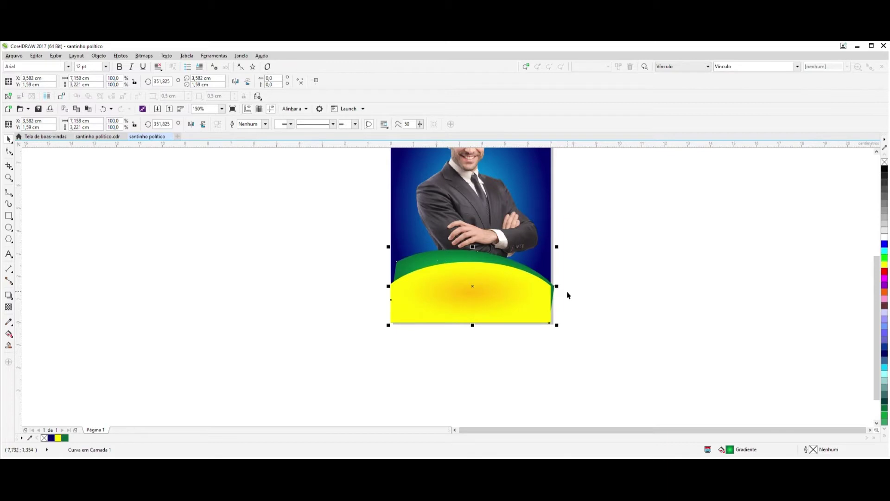
click(9, 150)
Step: Drag the green arc's end nodes onto the left and right page edges
scroll(398, 262, up, 2)
drag(393, 265, 384, 270)
drag(709, 319, 704, 313)
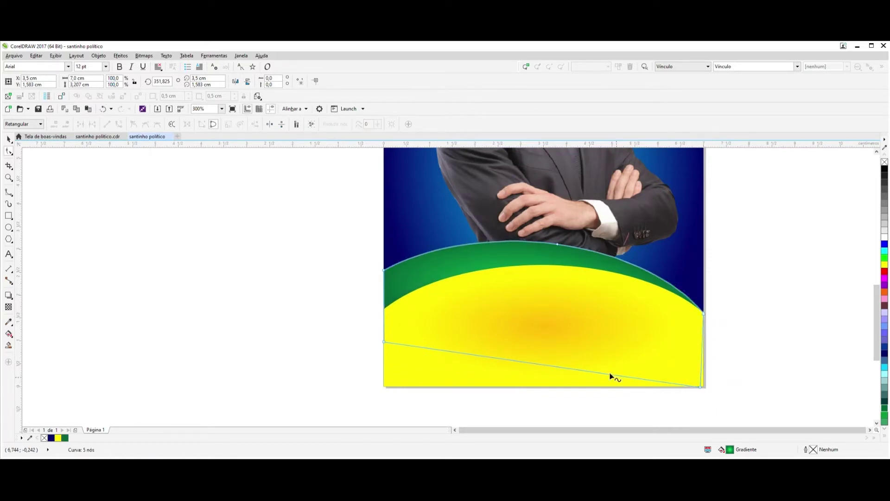
Step: Lower the yellow shape's top edge so more of the green arc shows
click(9, 139)
click(151, 210)
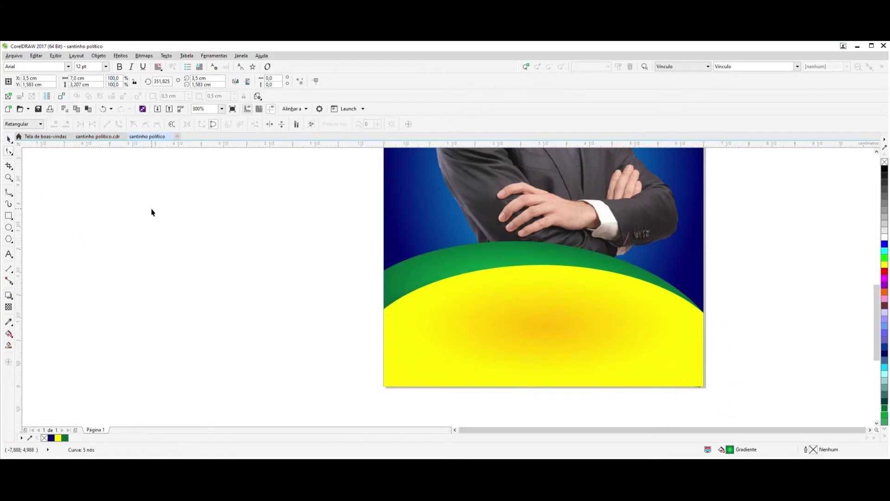
scroll(498, 324, down, 1)
scroll(498, 324, down, 1)
scroll(498, 324, up, 1)
click(498, 321)
drag(521, 294, 521, 306)
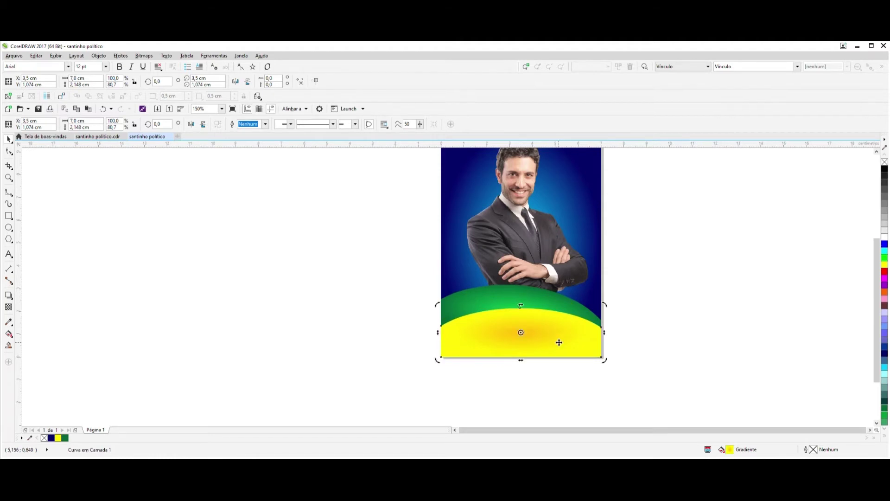
Step: Duplicate the yellow shape, shift it down, fix its bottom-right node and fill it white
key(ctrl+d)
drag(559, 342, 553, 324)
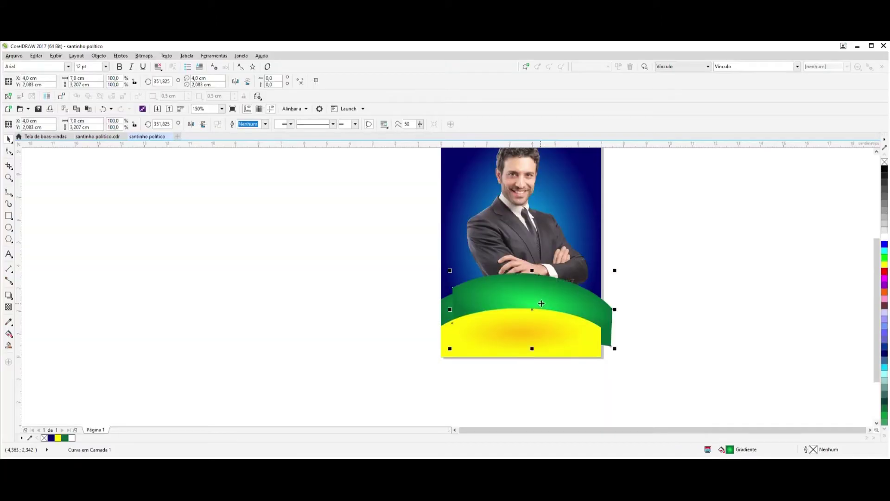
drag(544, 302, 537, 322)
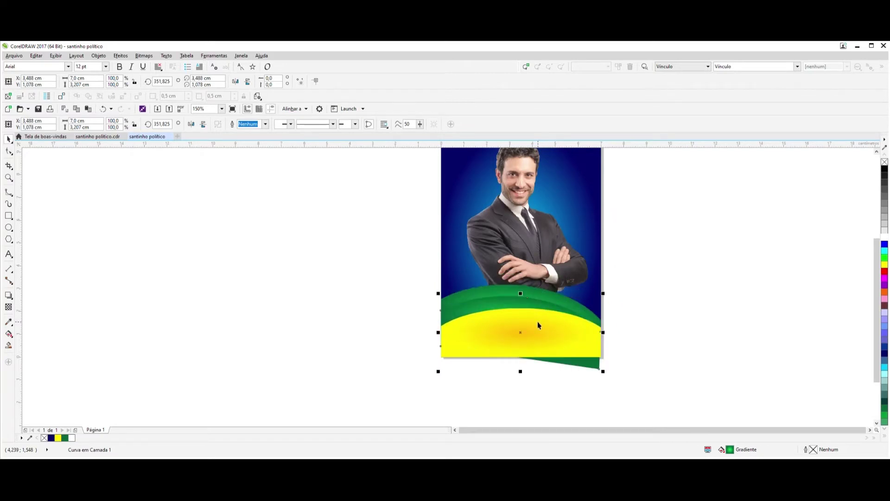
click(9, 151)
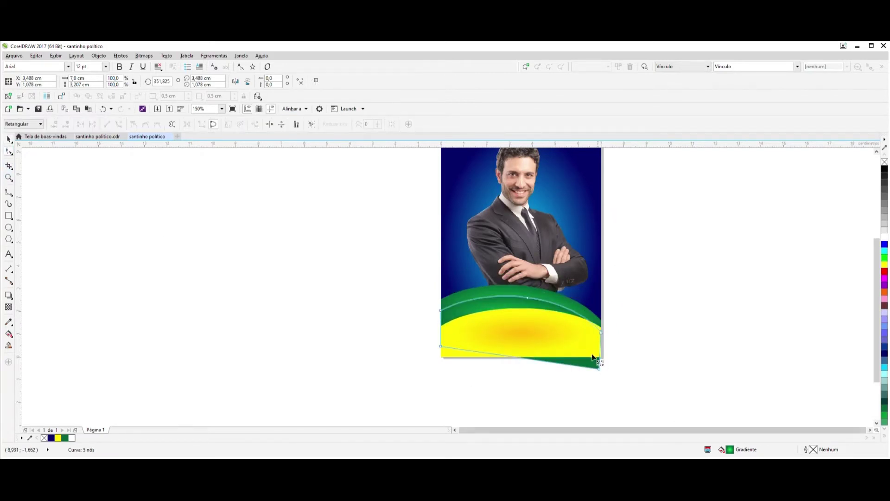
drag(601, 370, 603, 358)
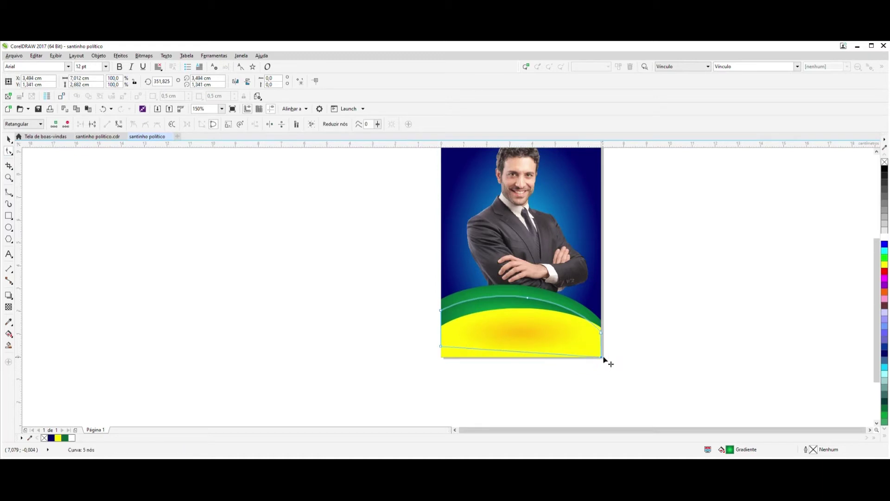
click(885, 236)
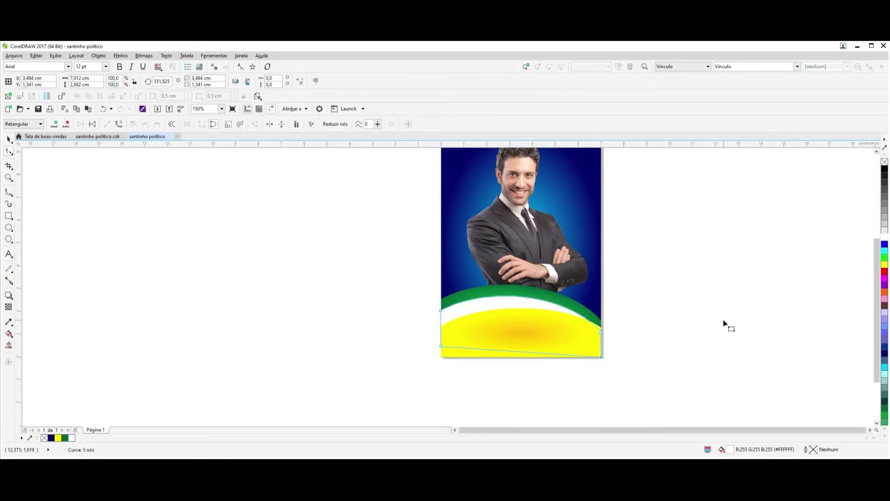
Step: Squash the white curve slightly from its top handle
click(8, 139)
click(220, 213)
click(514, 305)
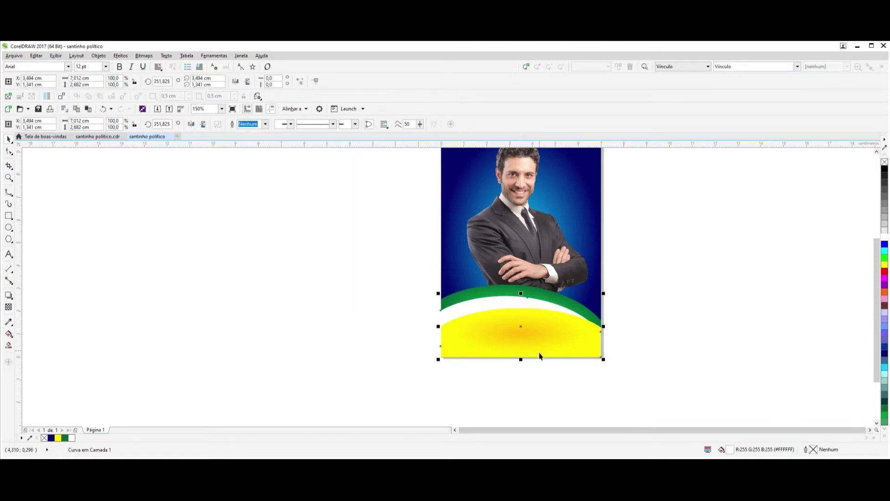
drag(521, 295, 510, 303)
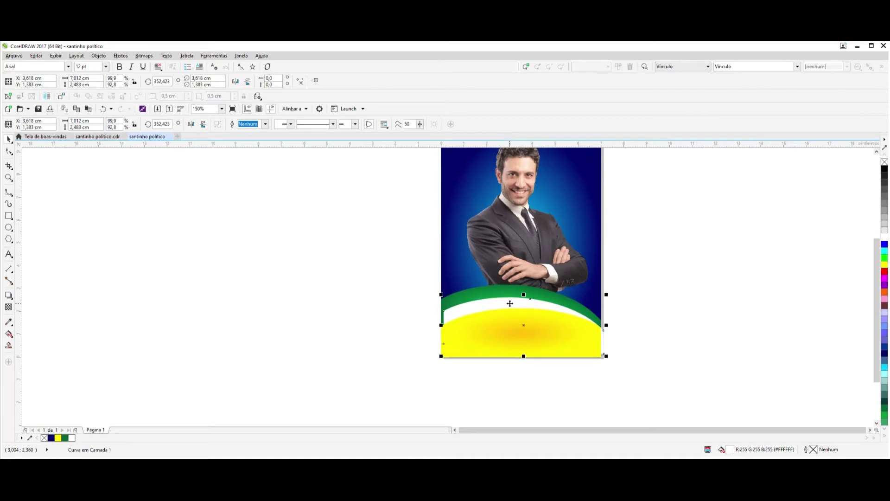
Step: Move the white band's left nodes onto the page's left edge
click(9, 151)
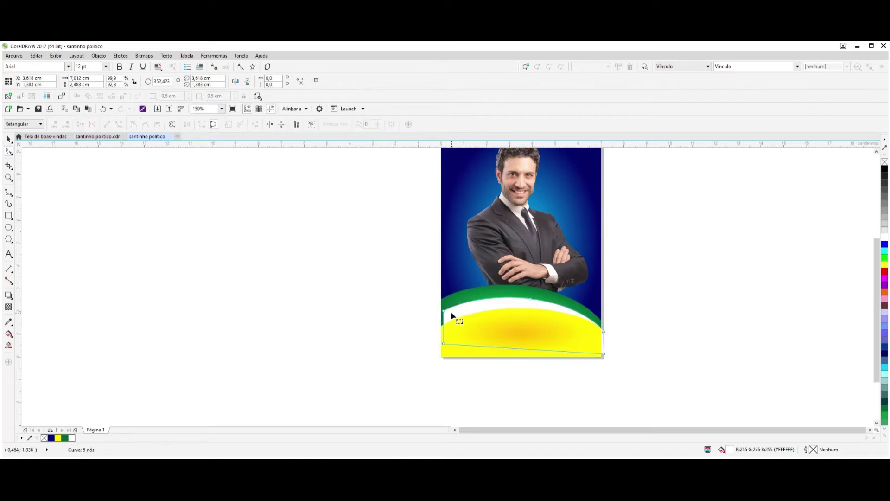
scroll(448, 316, up, 3)
drag(434, 305, 429, 307)
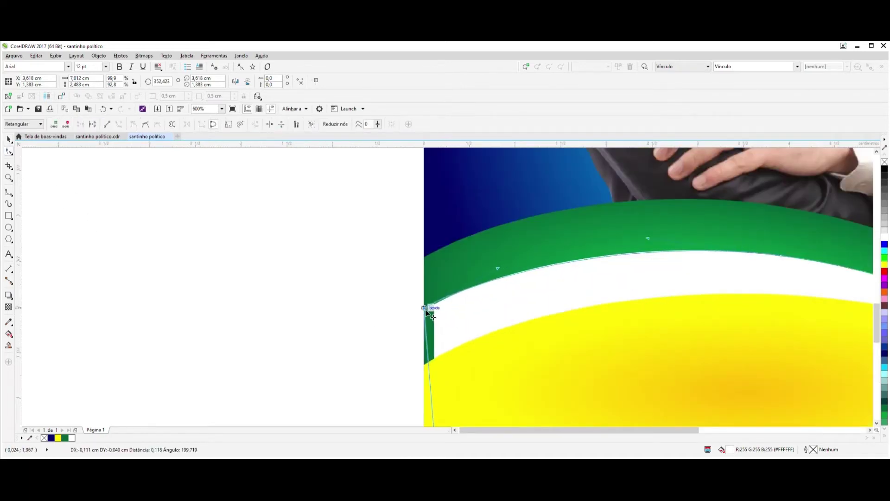
scroll(457, 301, down, 2)
drag(444, 370, 439, 367)
Step: Align the white band's right-side nodes with the page's right edge
scroll(395, 334, down, 4)
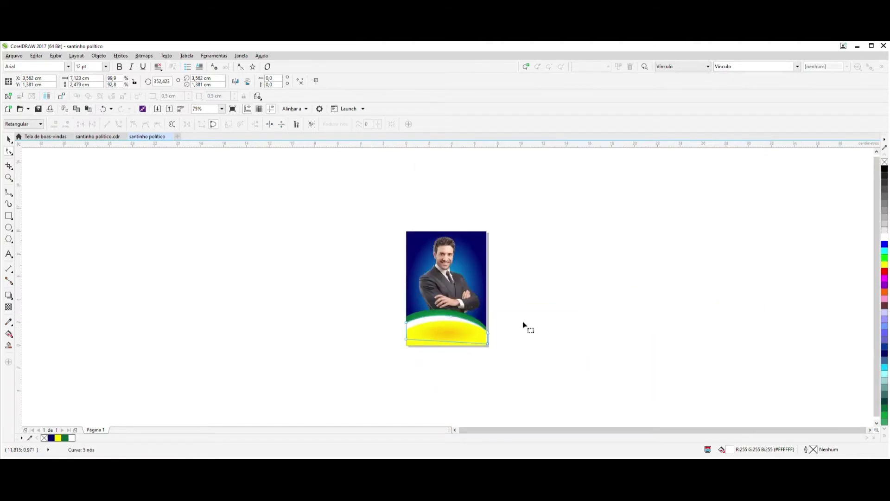
scroll(463, 318, up, 3)
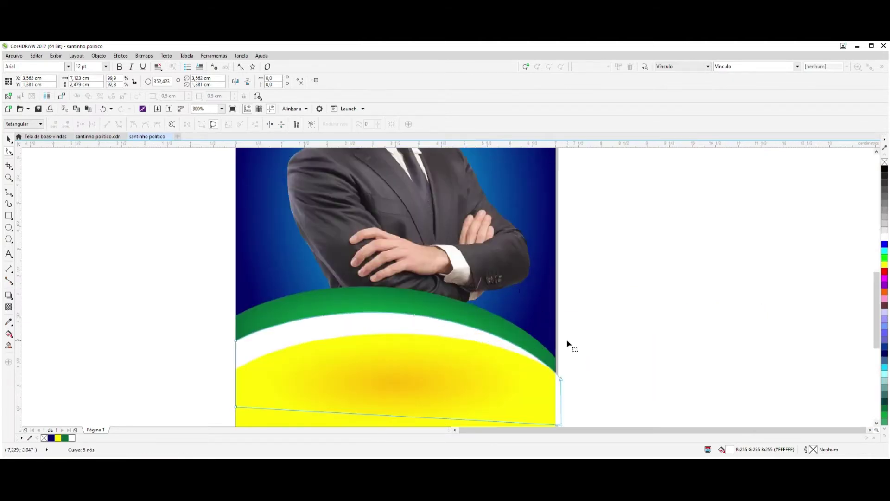
scroll(567, 343, down, 3)
scroll(575, 384, up, 3)
drag(573, 387, 569, 386)
drag(574, 342, 574, 334)
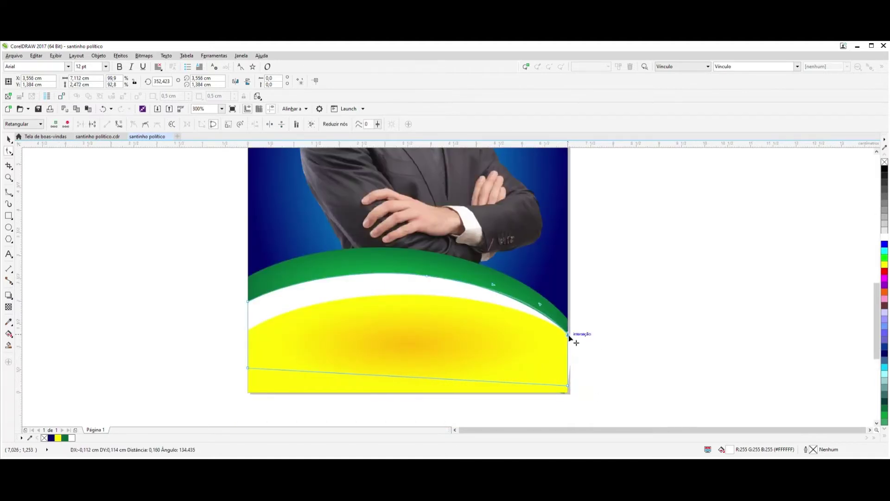
scroll(596, 361, down, 2)
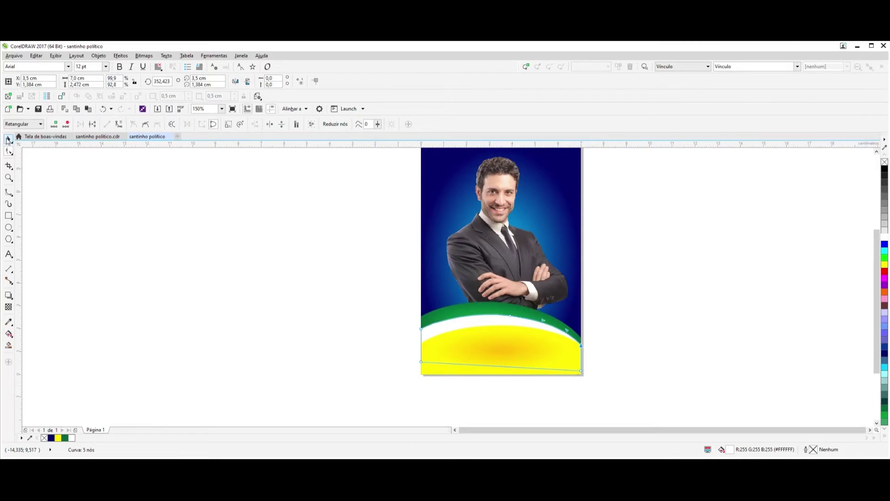
key(space)
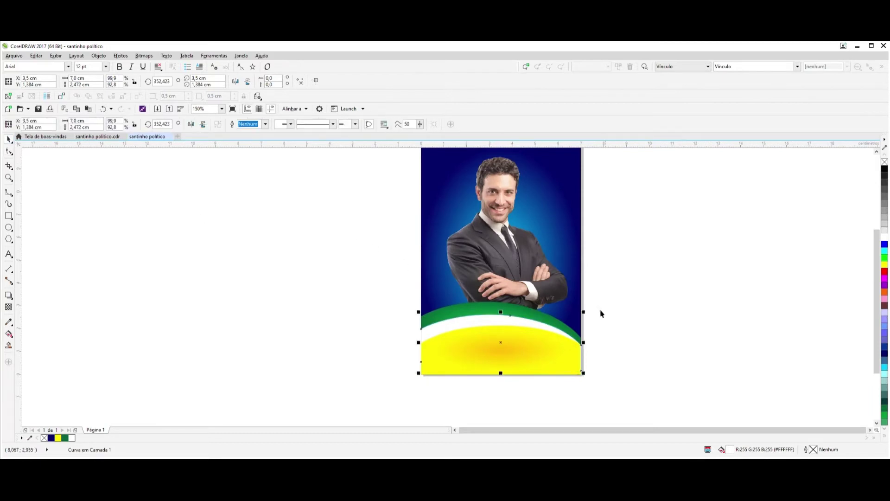
click(454, 326)
click(8, 306)
Step: Apply a linear transparency across the white band so it fades into the green toward the right
drag(490, 355, 514, 305)
click(9, 139)
click(115, 210)
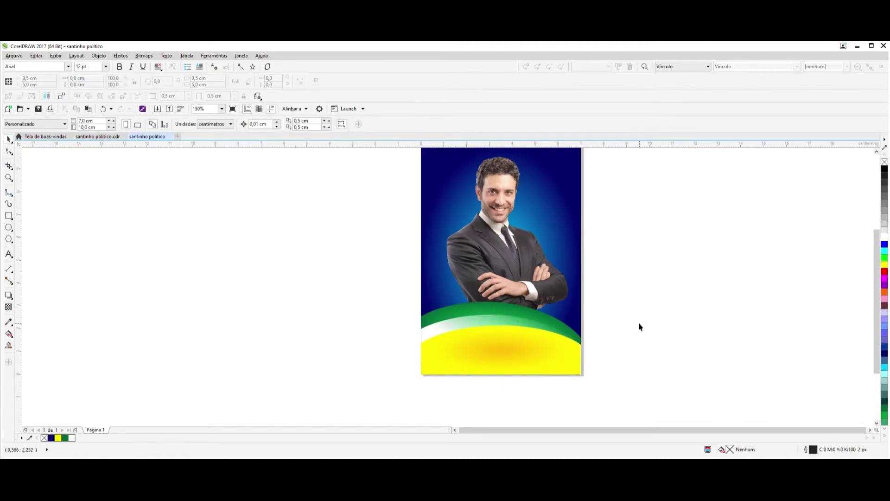
scroll(640, 327, down, 1)
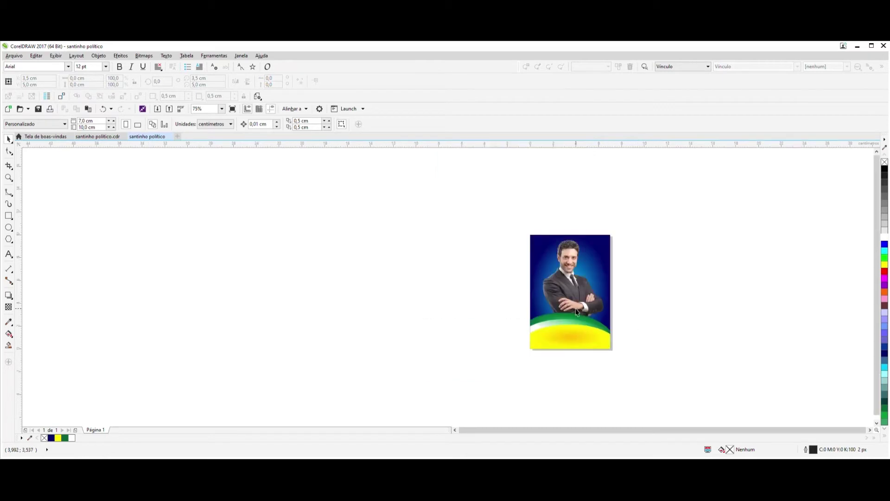
scroll(577, 312, up, 1)
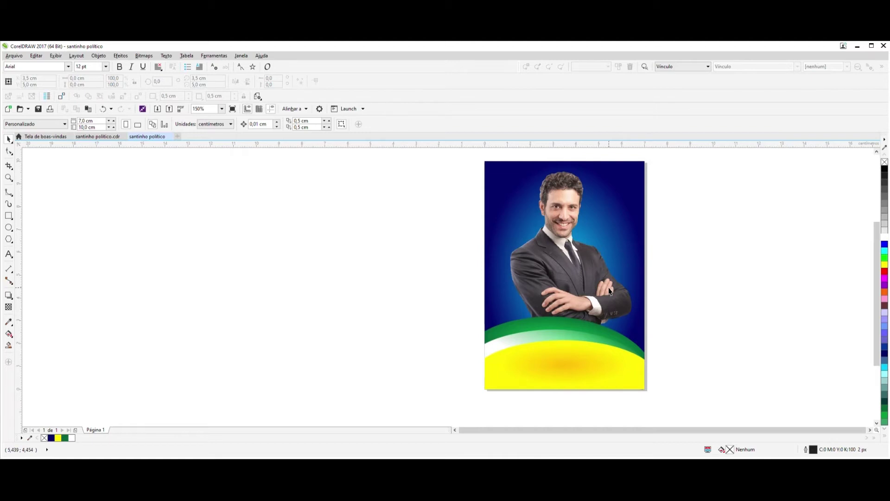
Step: Type ROBERTO beside the card, enlarge it, and set it in Eras Bold ITC
click(8, 255)
click(335, 281)
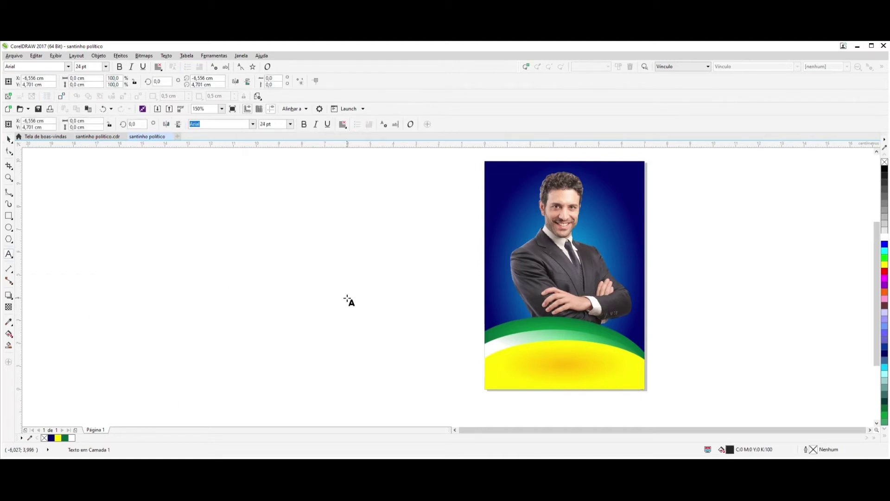
text(ROBERTO)
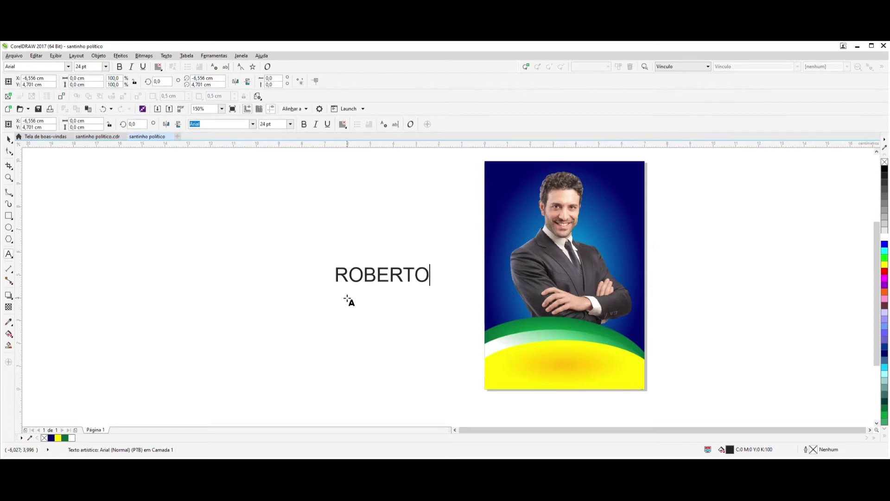
key(ctrl+space)
drag(431, 260, 469, 238)
drag(340, 273, 467, 274)
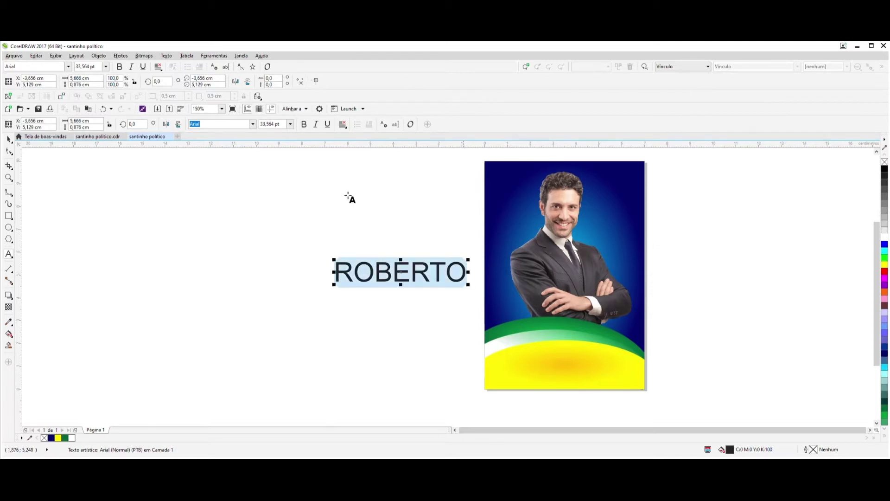
click(254, 124)
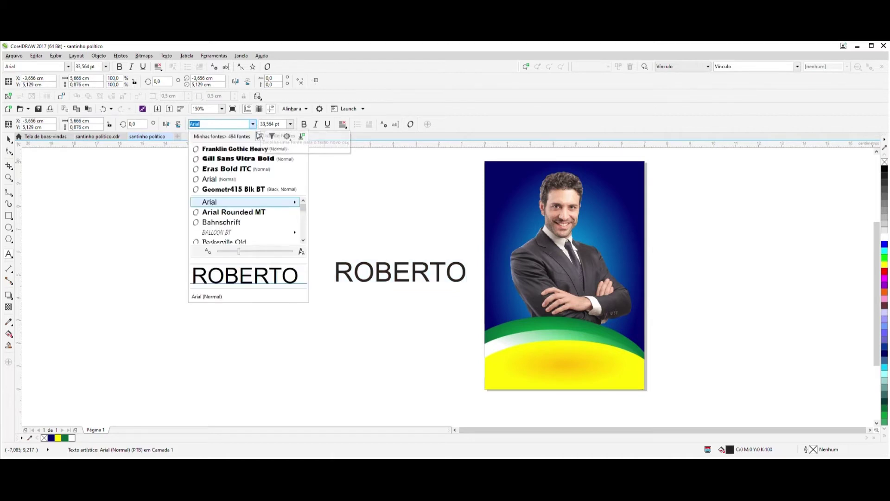
click(255, 169)
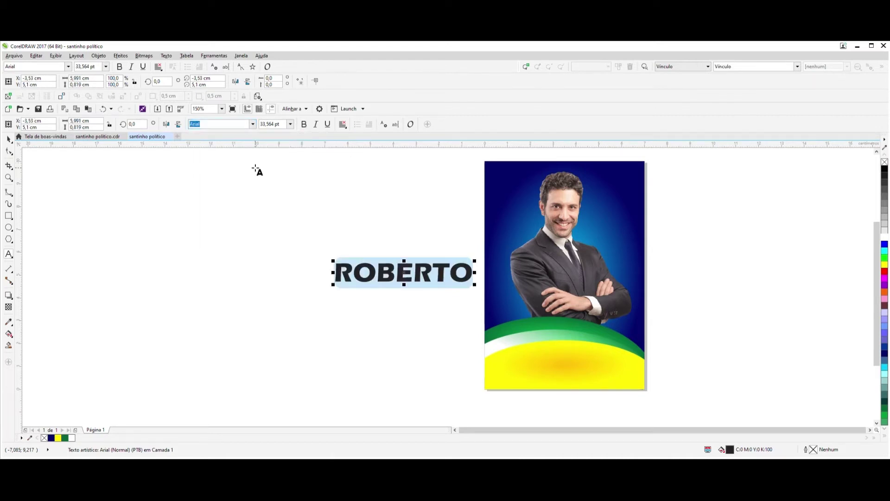
Step: Add VEREADOR and 79.202 as text lines beneath ROBERTO
click(331, 338)
text(VEREADOR)
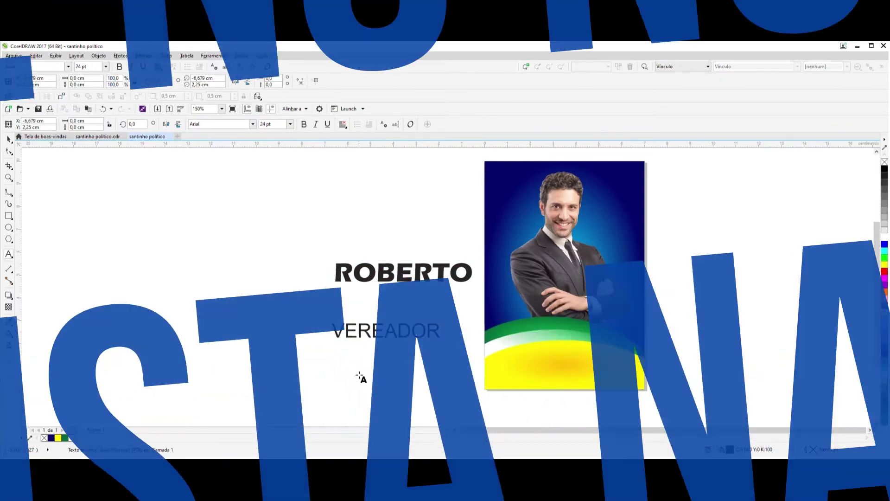
click(360, 377)
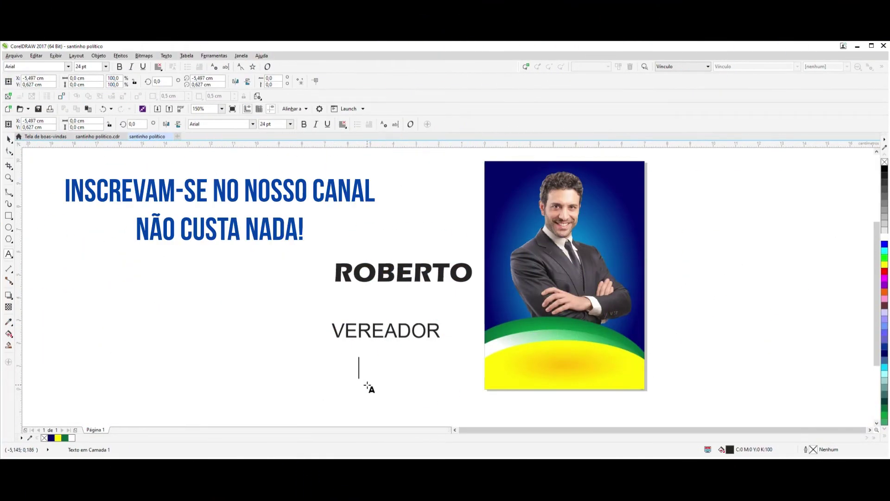
text(79.202)
key(Escape)
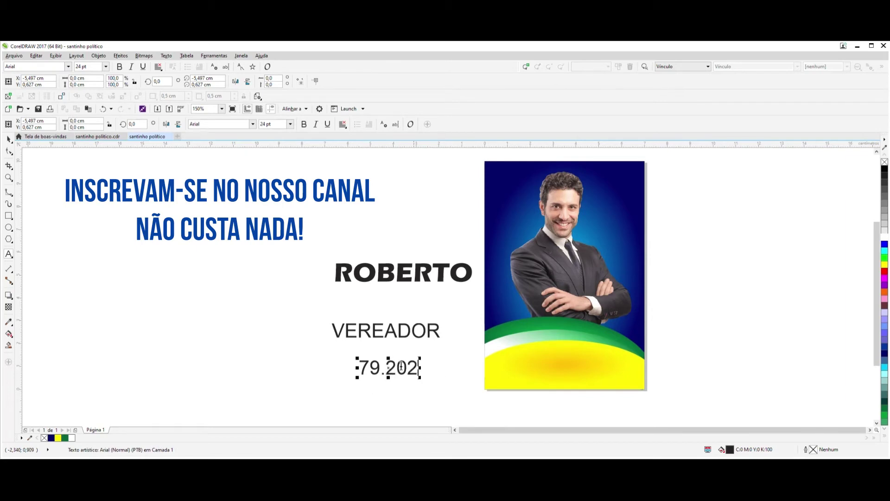
Step: Set the 79.202 text in Eras Bold ITC
double_click(363, 369)
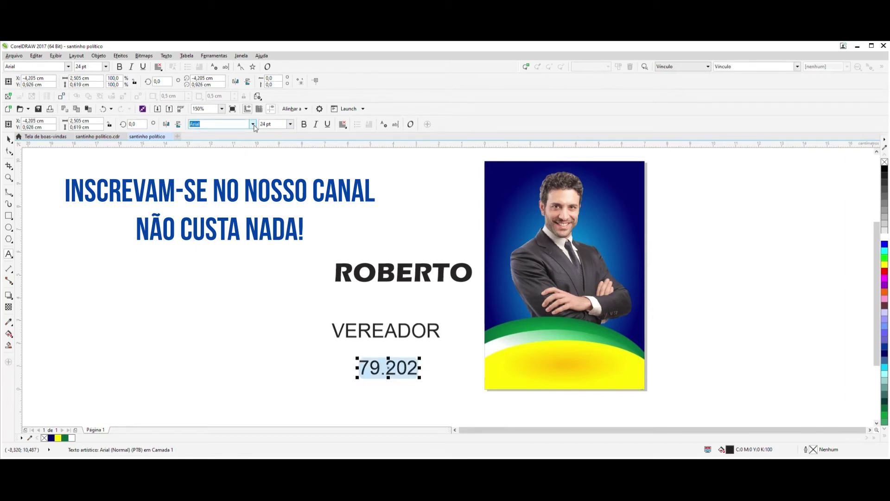
click(253, 124)
click(238, 168)
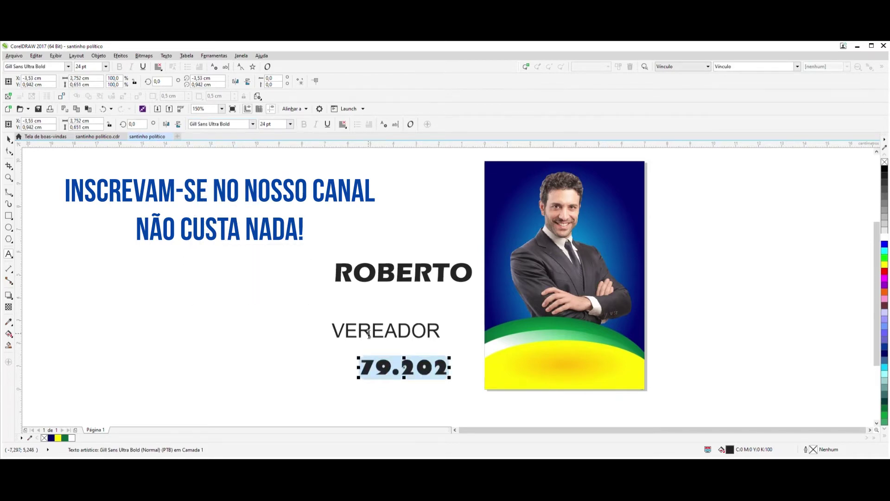
click(252, 125)
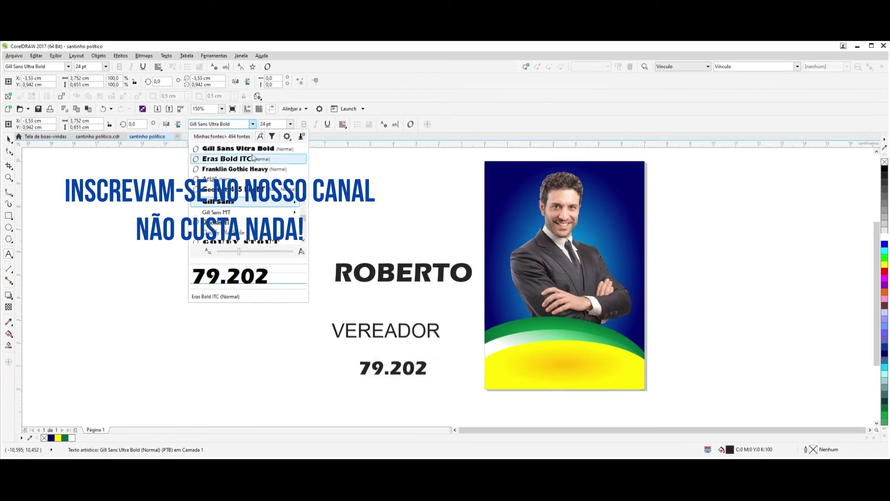
click(249, 158)
Step: Make the word VEREADOR bold
drag(333, 331, 441, 335)
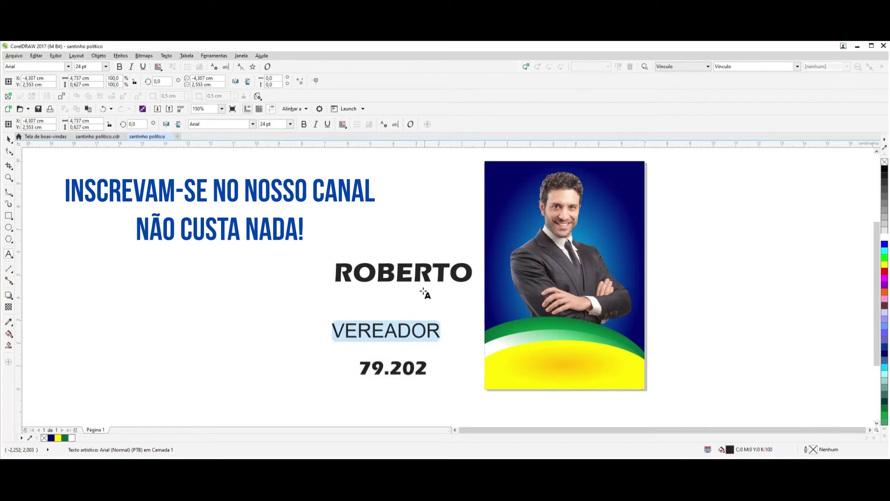
click(305, 124)
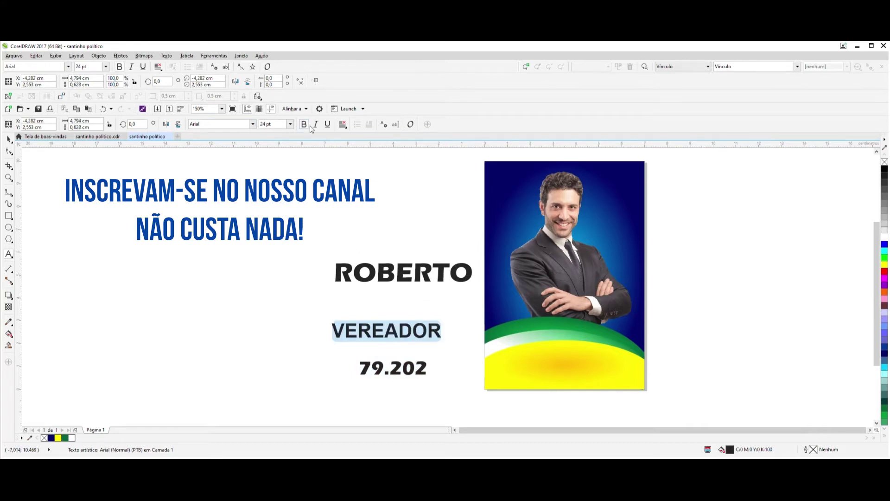
click(355, 270)
Step: Move ROBERTO onto the yellow band and place a smaller white VEREADOR above the green curve
drag(405, 272, 568, 361)
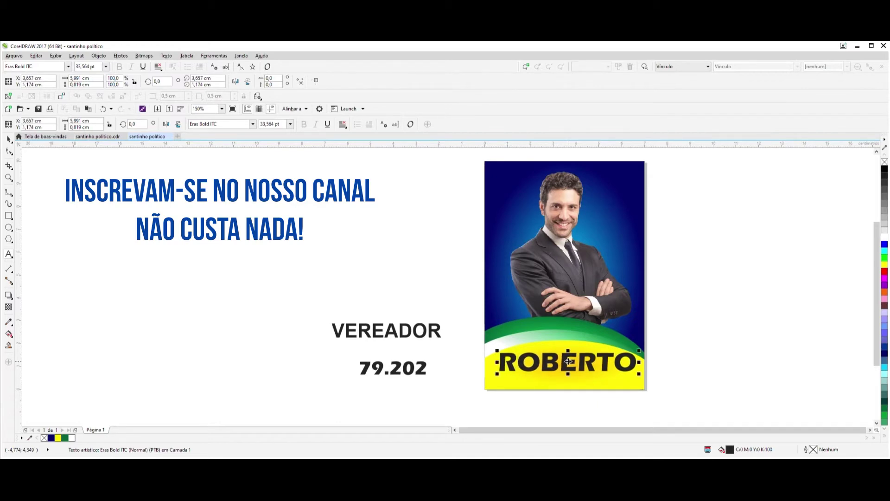
click(391, 332)
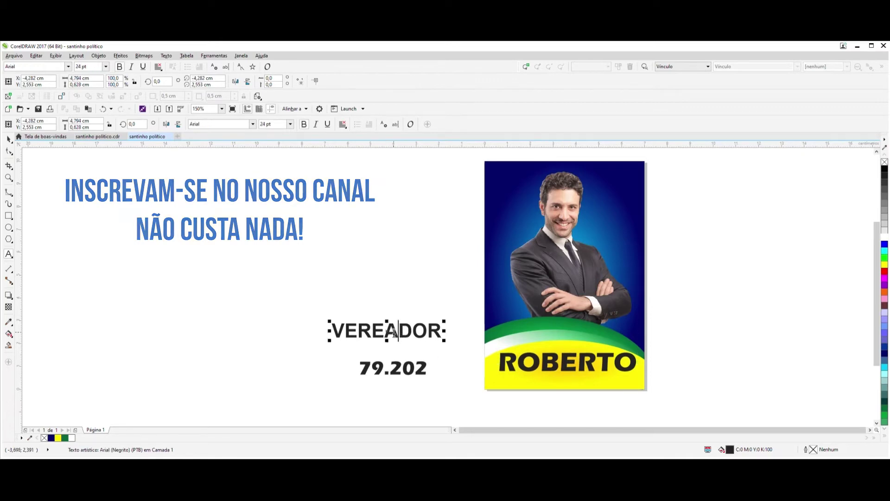
drag(391, 332, 555, 339)
drag(610, 327, 575, 332)
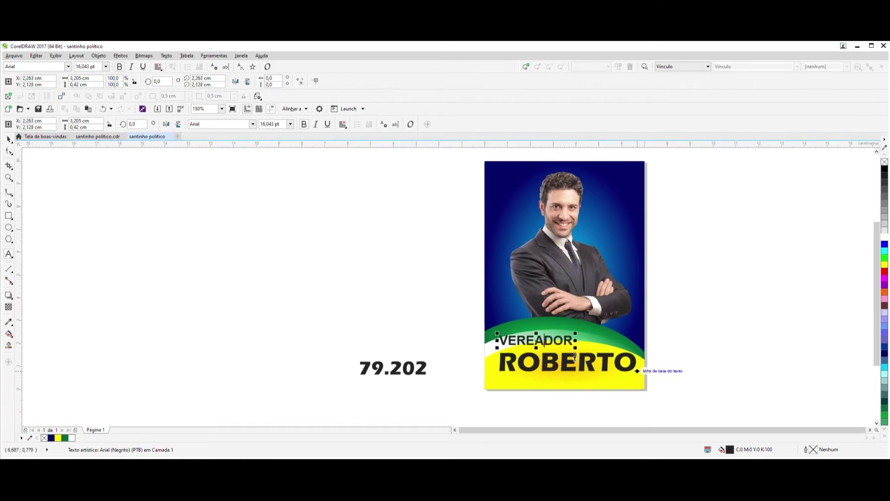
key(F8)
drag(536, 340, 536, 316)
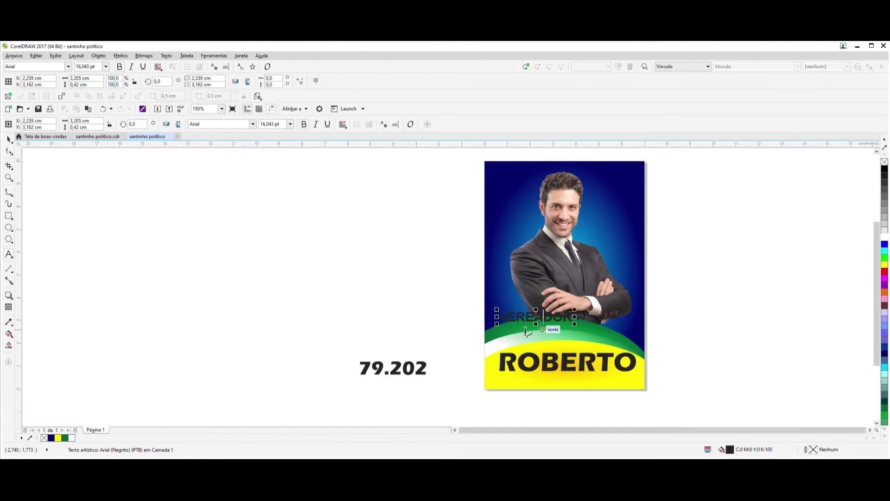
click(798, 278)
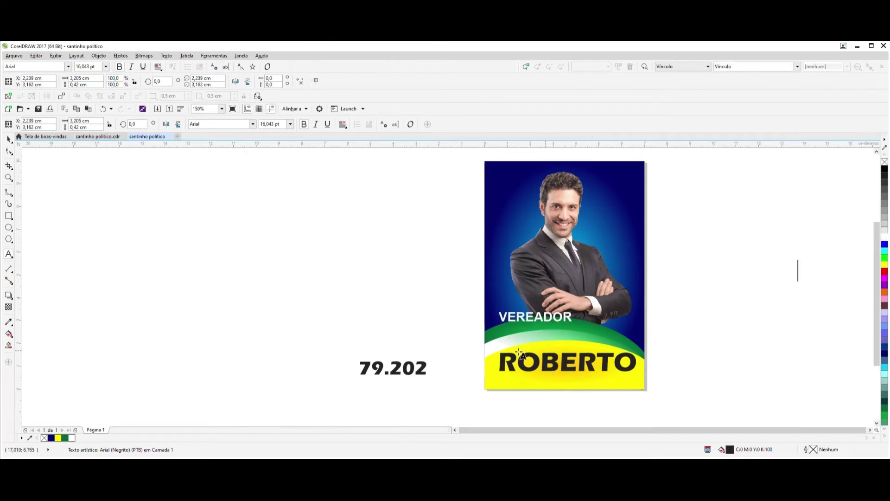
Step: Move 79.202 onto the card beneath ROBERTO and enlarge it
click(401, 374)
drag(394, 368, 609, 229)
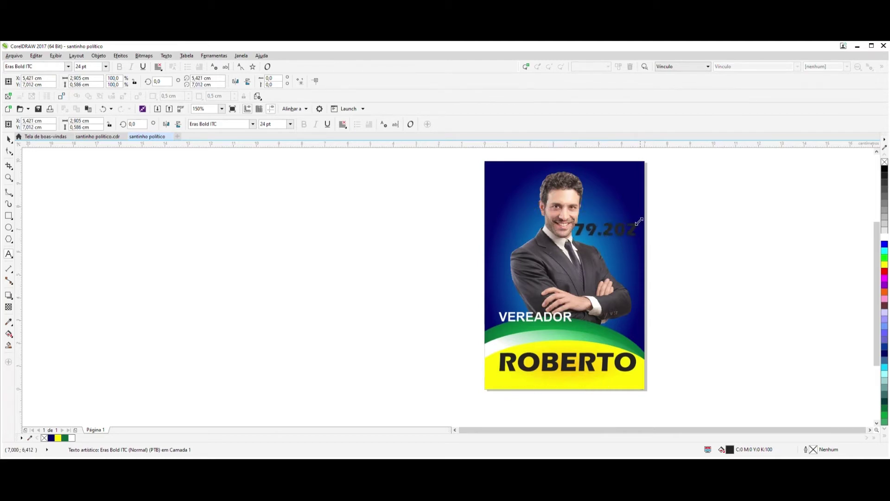
drag(603, 232, 609, 229)
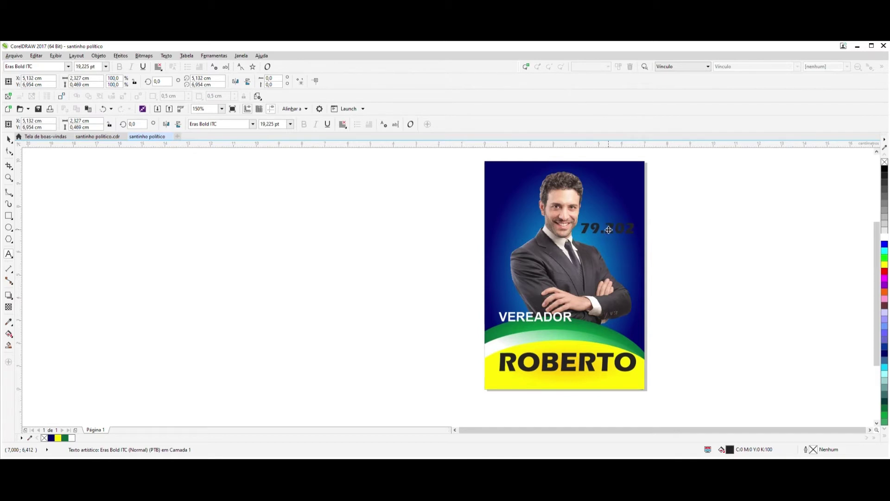
drag(609, 229, 580, 383)
key(ctrl+space)
Step: Raise ROBERTO slightly and move a narrower 79.202 up beneath it
click(567, 353)
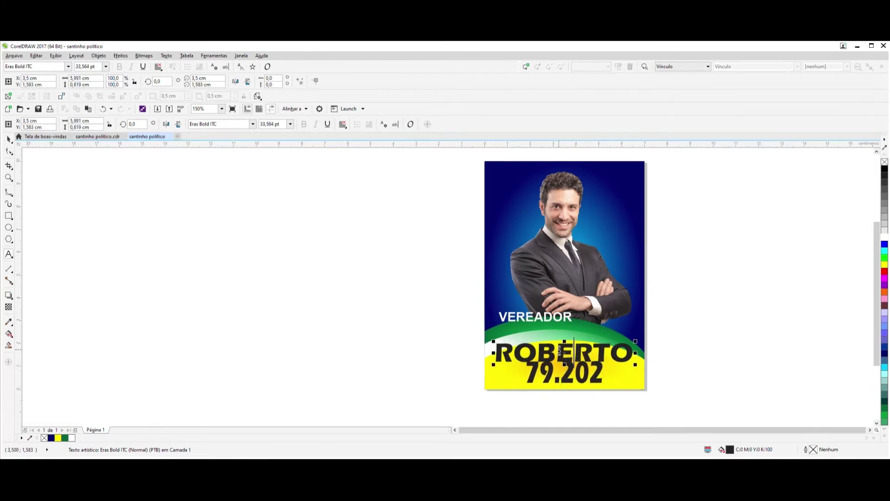
drag(566, 353, 570, 343)
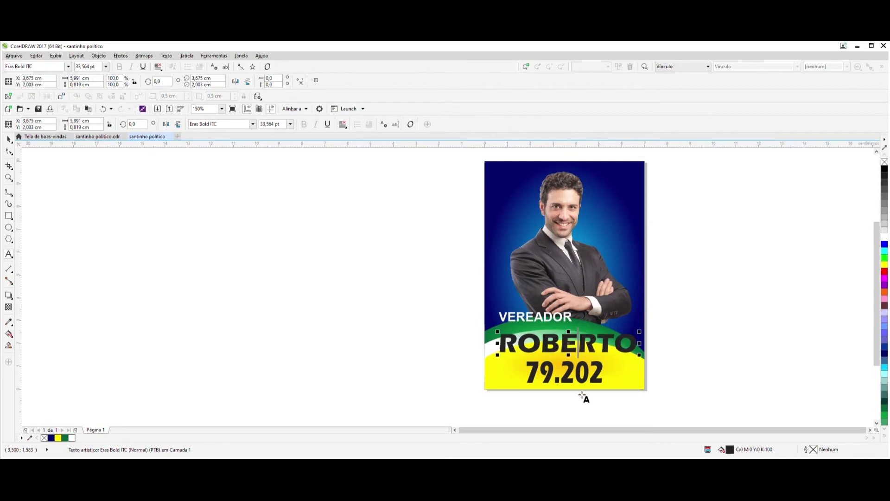
click(561, 381)
drag(562, 381, 563, 378)
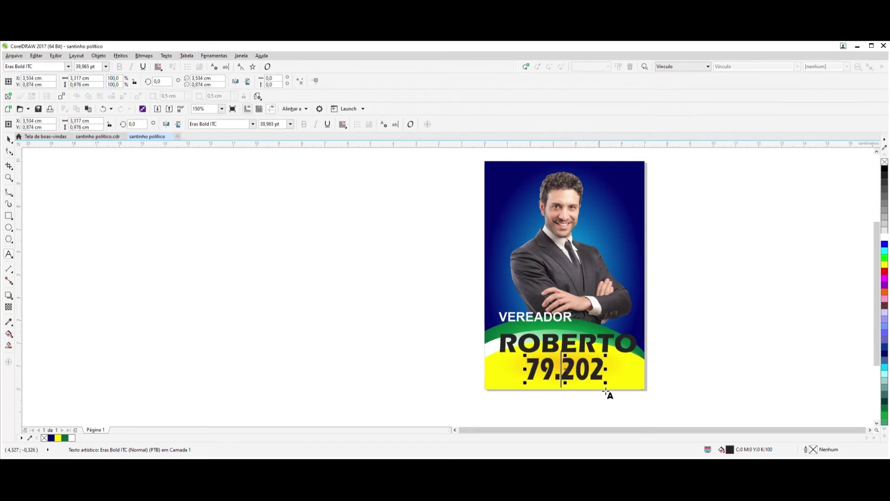
drag(605, 355, 564, 339)
Step: Enlarge ROBERTO to 45,684 pt and fill its letters white
click(572, 342)
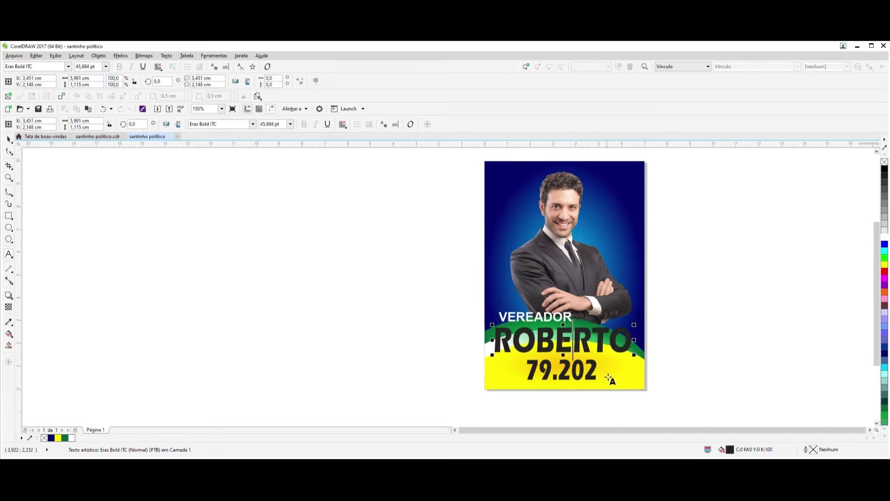
drag(495, 341, 632, 342)
click(885, 238)
click(763, 283)
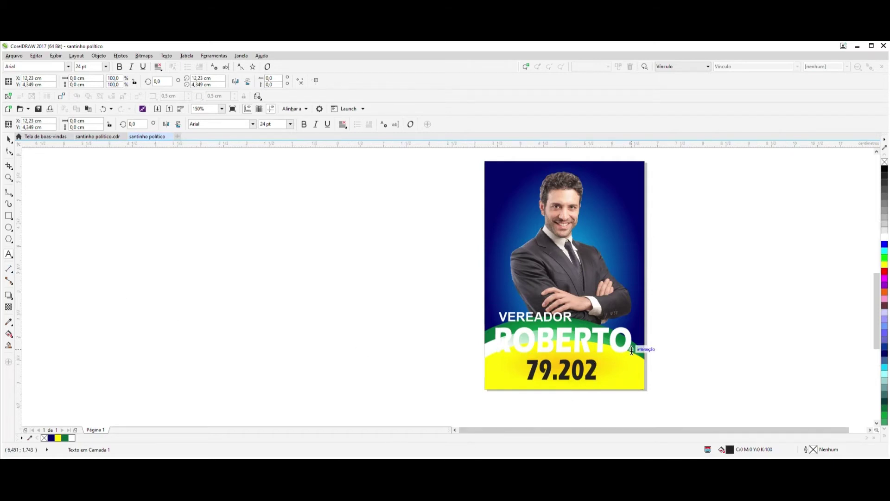
Step: Draw an ellipse around ROBERTO's O and give it a 1 px outline
scroll(633, 350, up, 2)
click(9, 227)
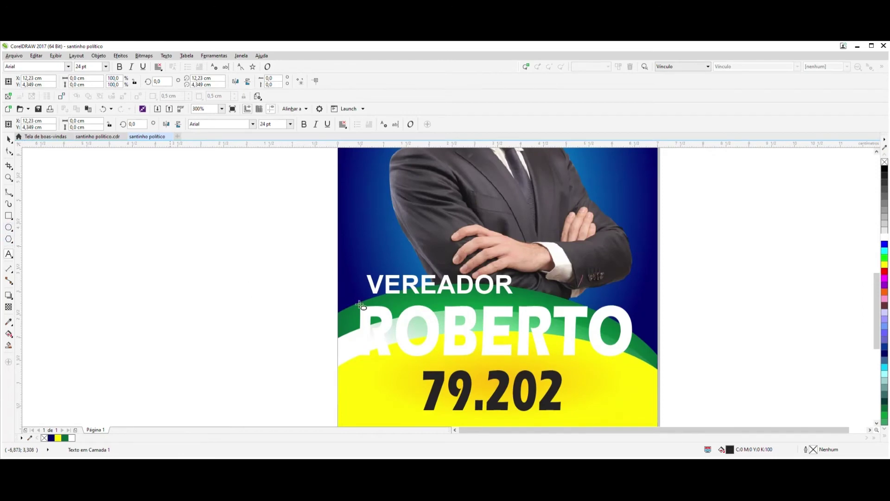
drag(595, 352, 631, 308)
scroll(631, 307, up, 2)
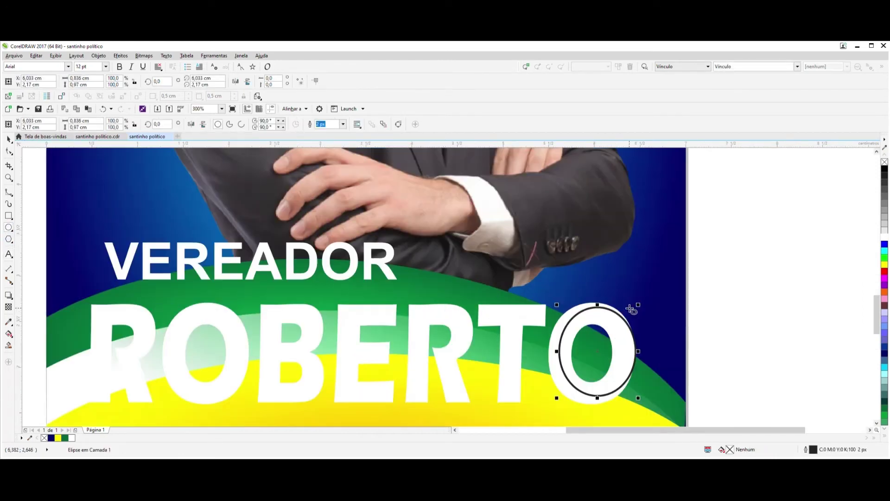
drag(561, 401, 548, 408)
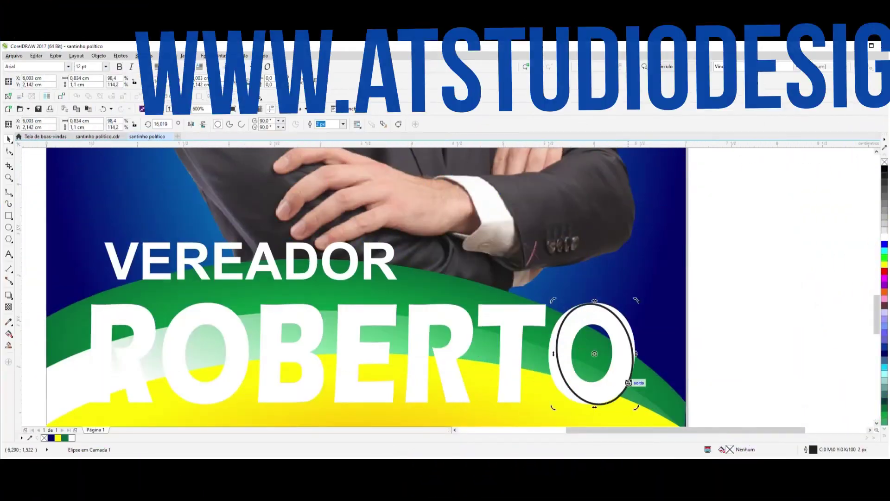
drag(595, 354, 587, 357)
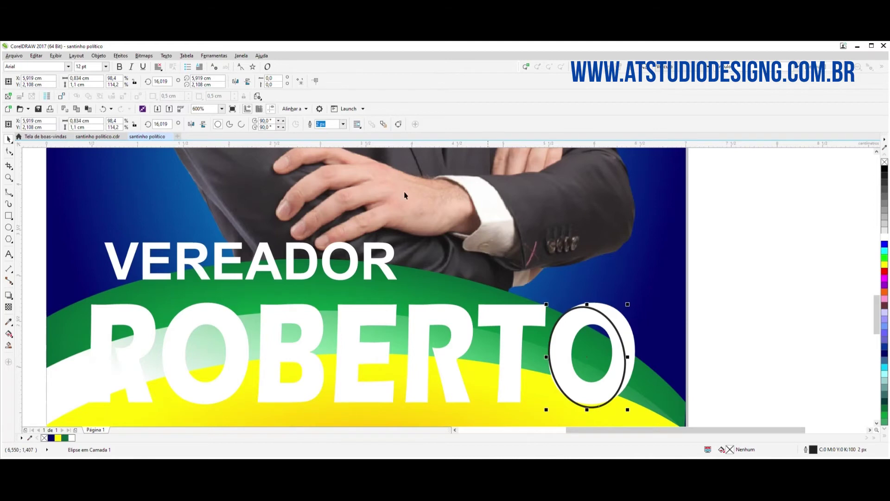
click(342, 124)
click(327, 147)
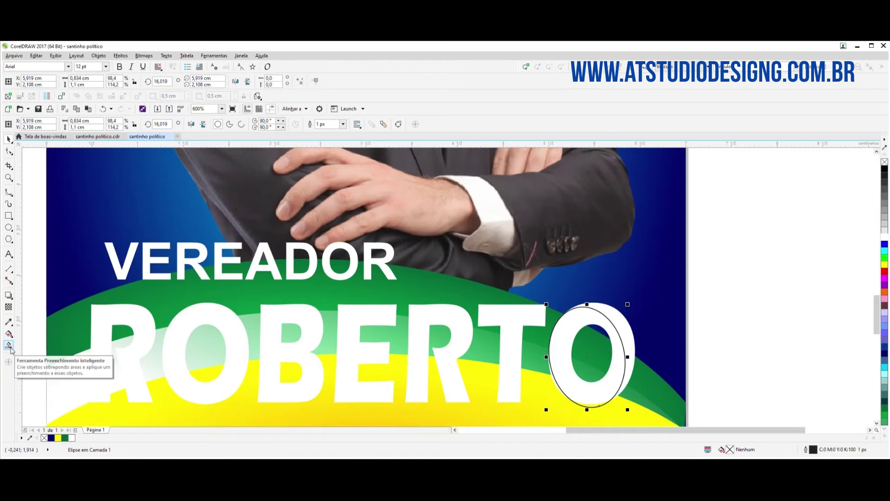
Step: Smart-fill the crescent between the ellipse and the O and remove its outline
click(9, 346)
click(626, 336)
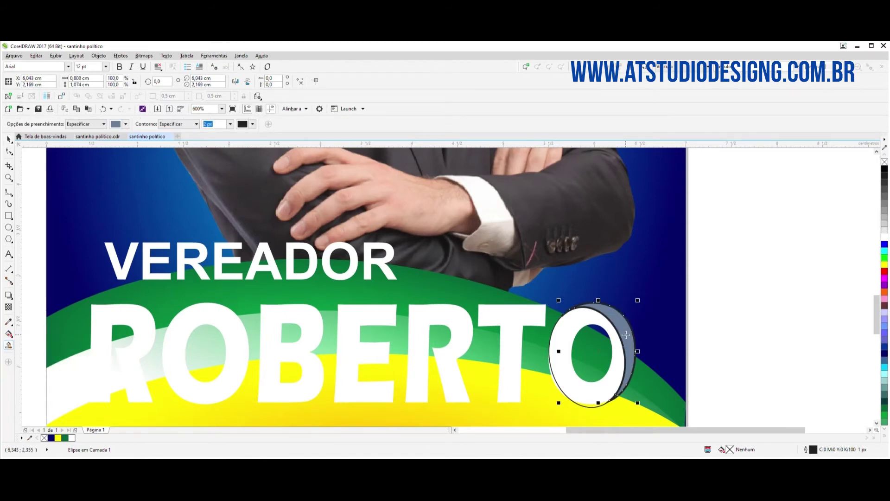
right_click(885, 162)
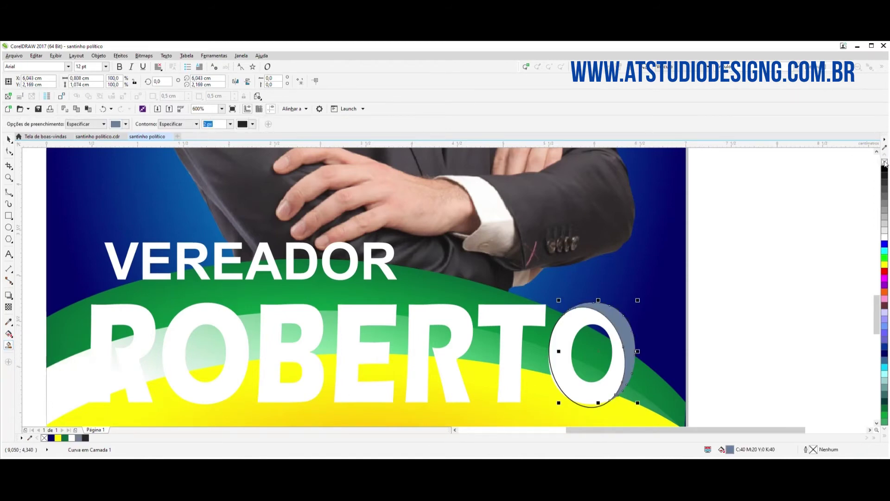
click(9, 151)
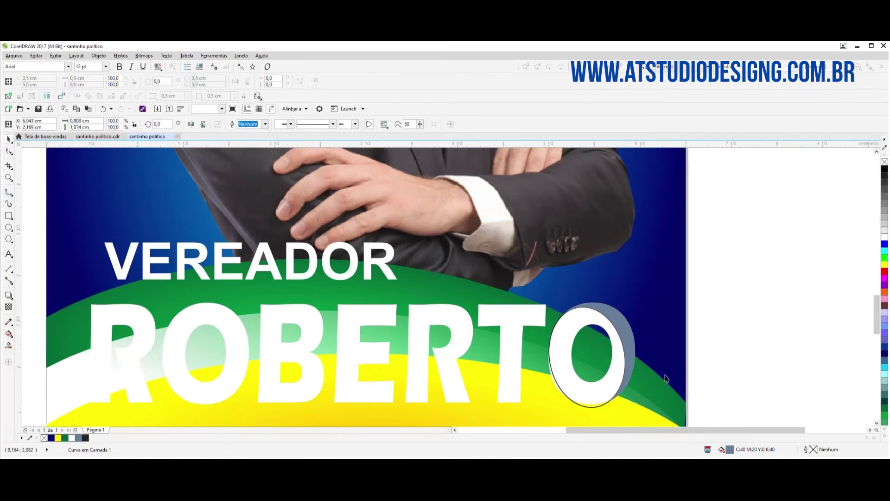
Step: Delete the leftover ellipse from over the O
click(594, 408)
click(595, 407)
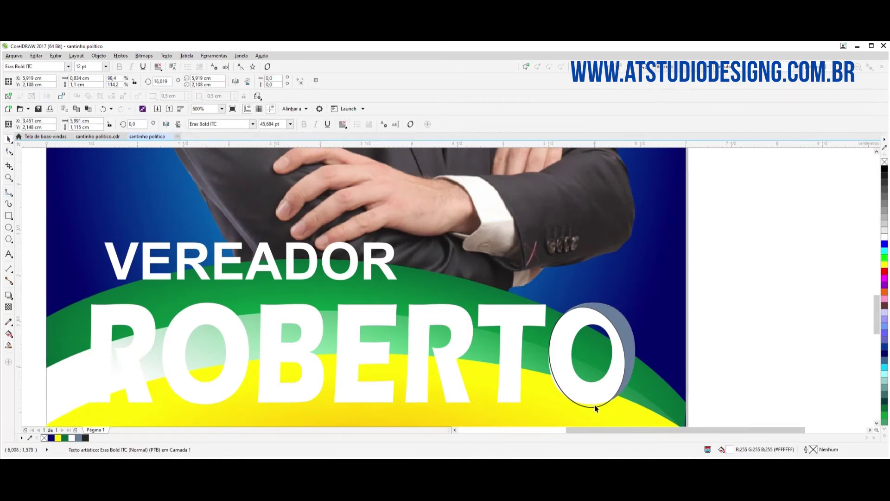
drag(586, 358, 726, 303)
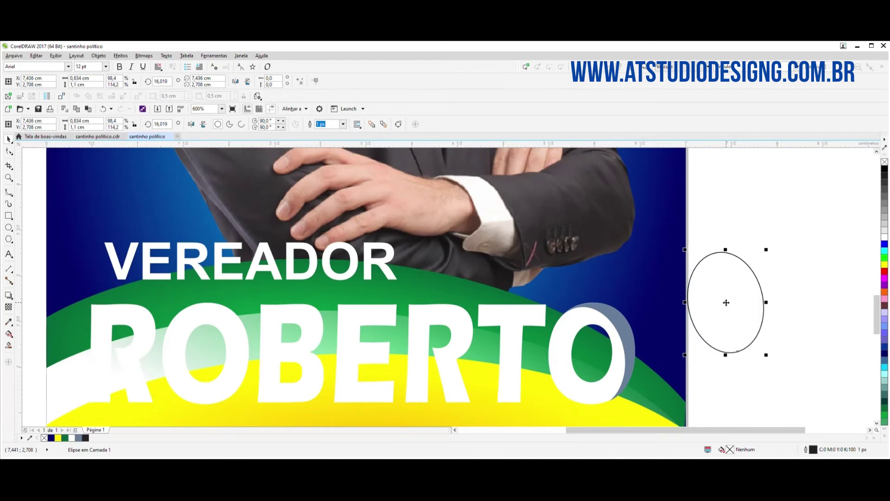
key(Delete)
Step: Fill the sliver at the O's right edge with yellow
click(629, 329)
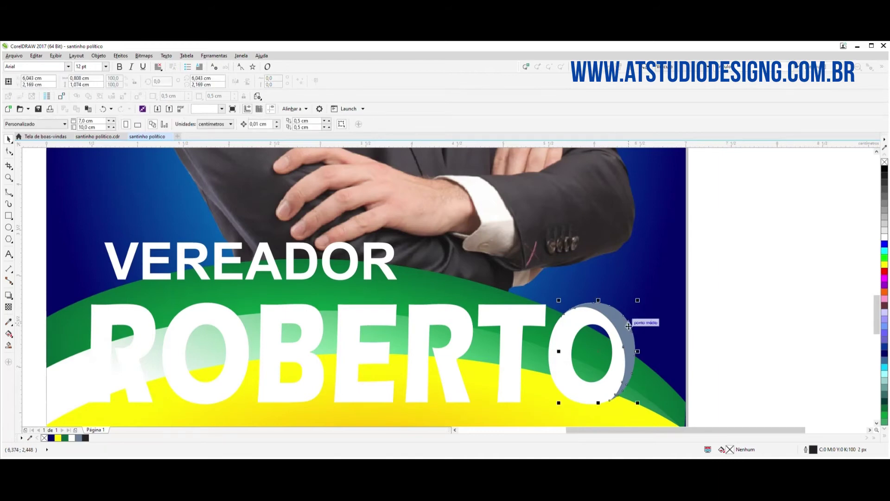
click(884, 266)
click(779, 296)
scroll(779, 297, down, 2)
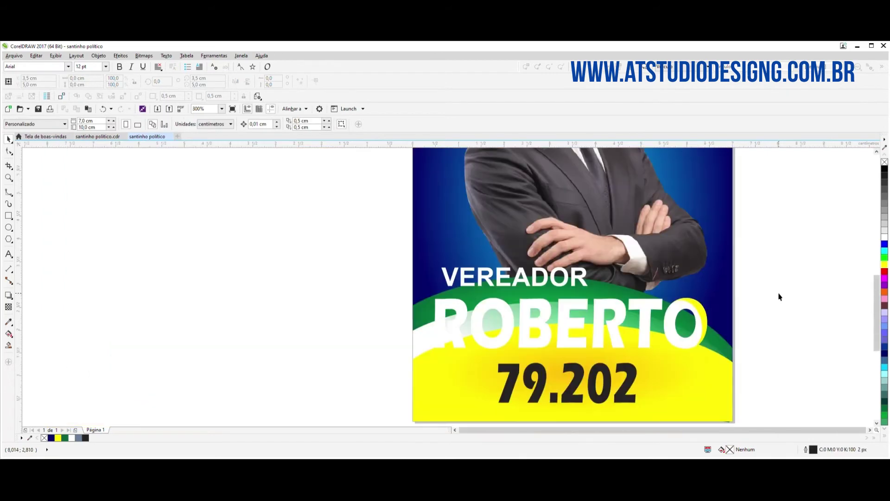
Step: Add a contour around ROBERTO with a 0,05 cm offset
click(465, 309)
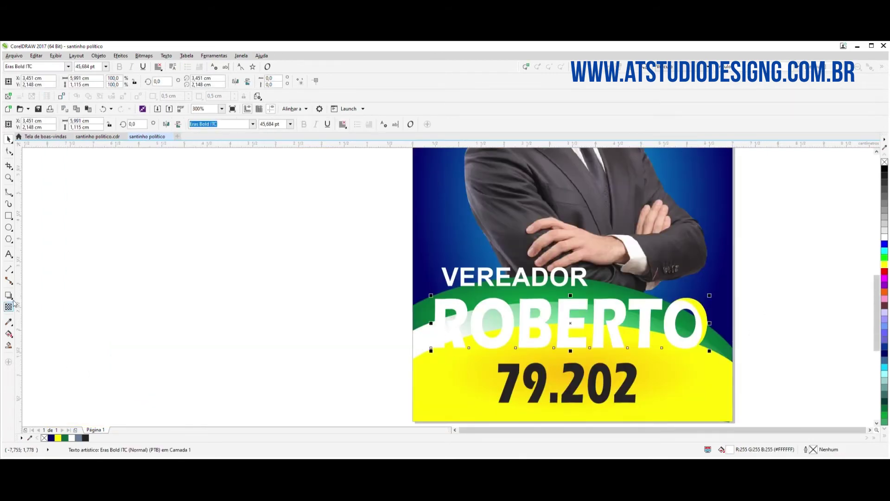
click(14, 302)
click(39, 304)
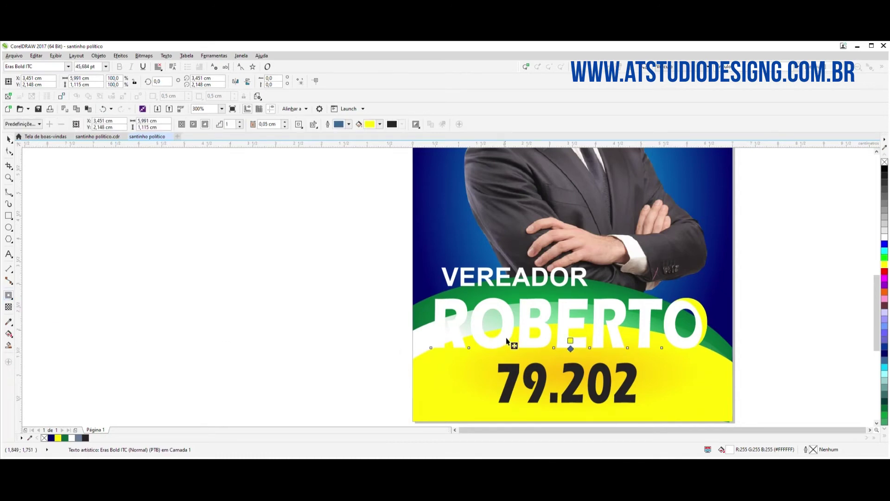
drag(506, 338, 507, 338)
click(479, 273)
click(285, 122)
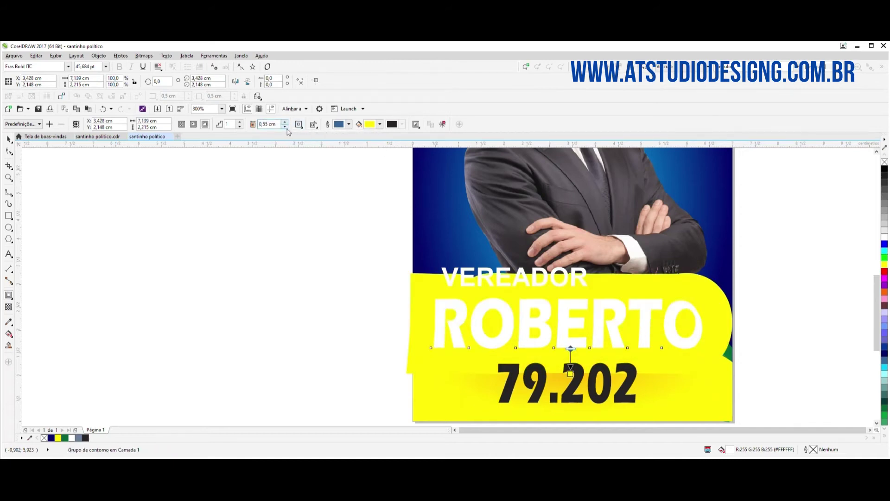
click(285, 127)
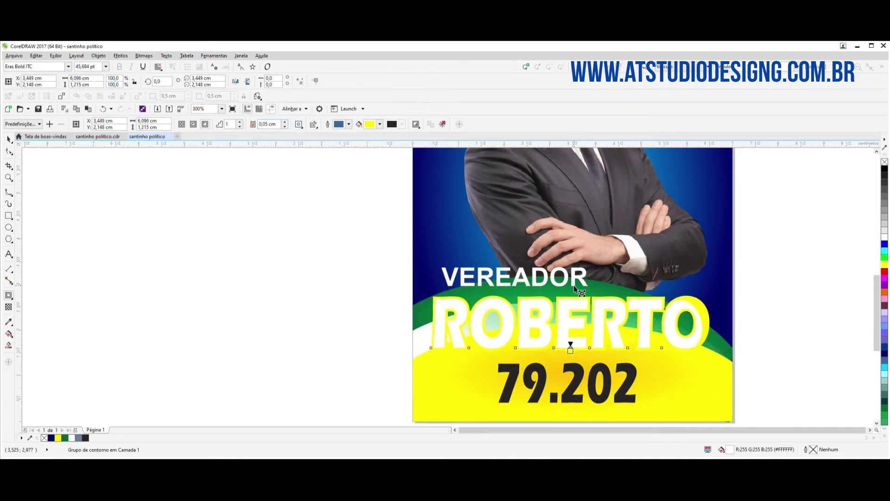
Step: Make the contour dark navy sampled from the card and set its offset to 0,075 cm
click(381, 125)
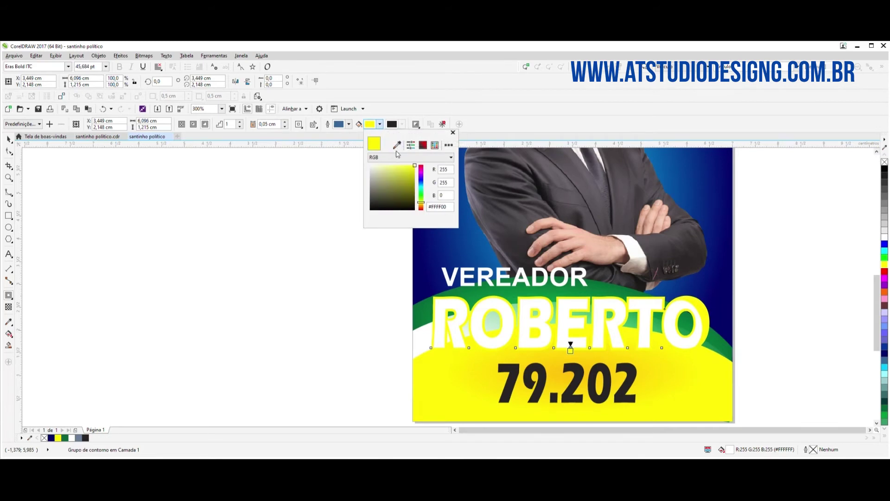
click(397, 145)
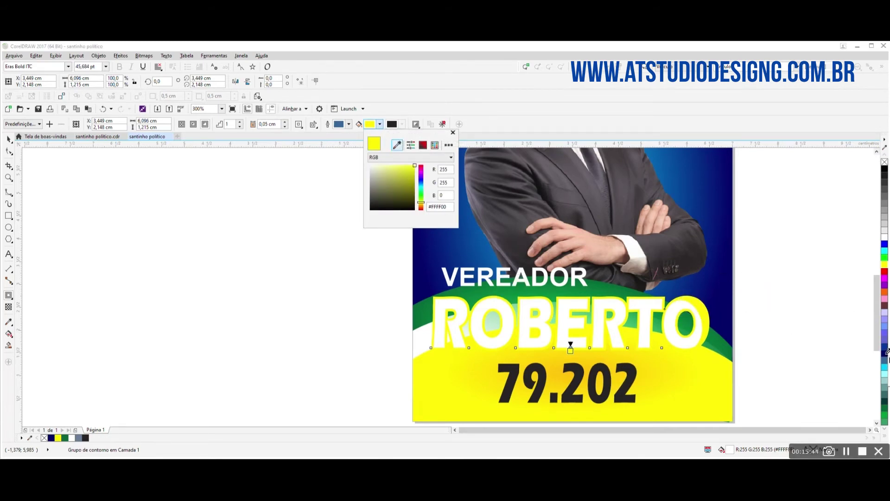
click(886, 353)
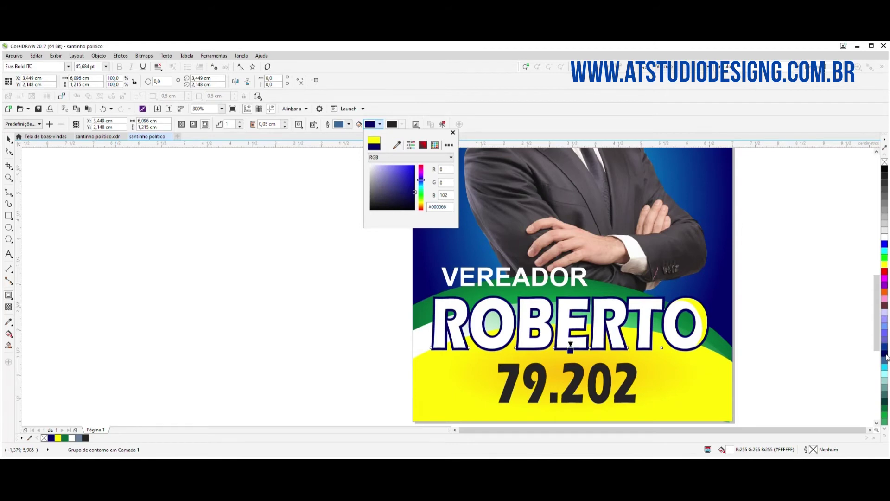
click(268, 126)
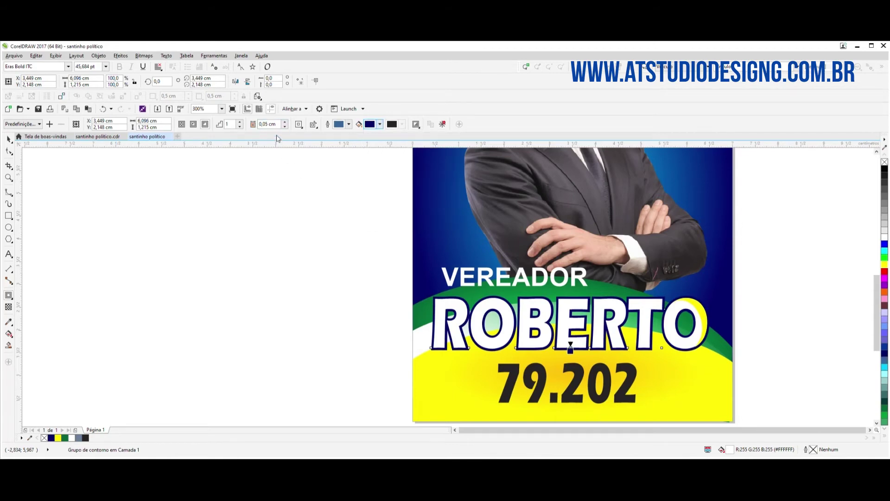
text(7)
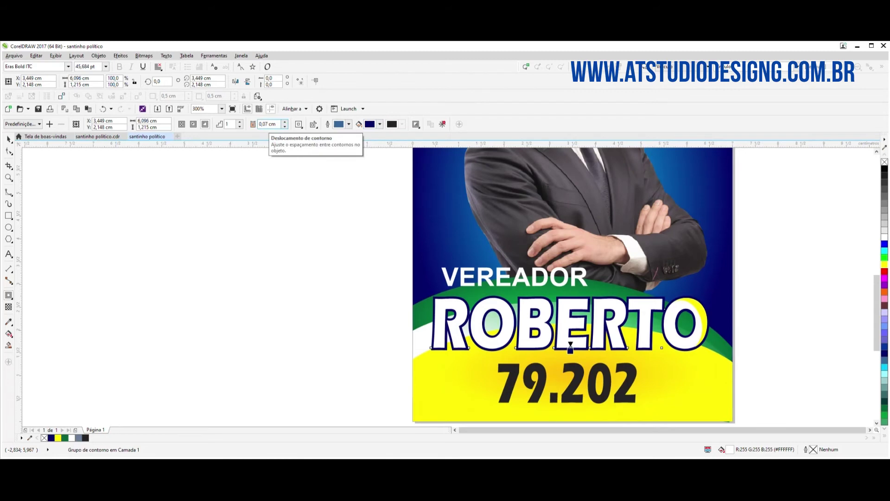
key(Return)
scroll(486, 267, down, 2)
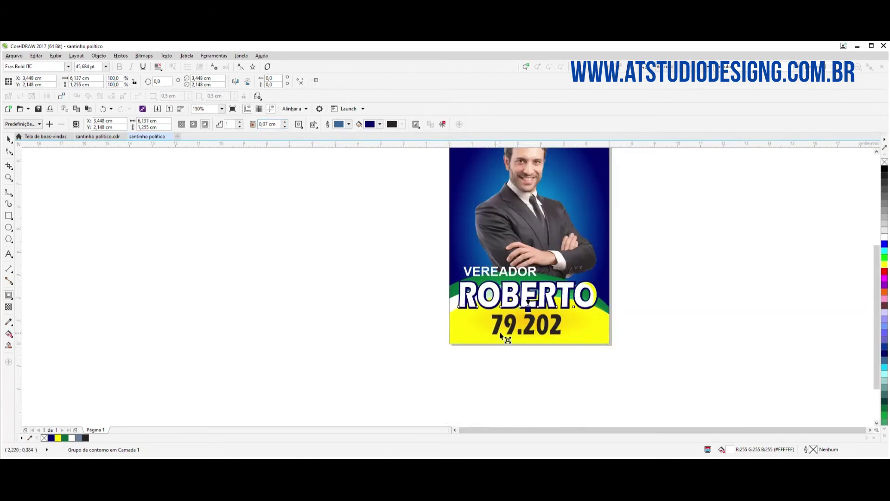
Step: Select the 79.202 number, then fill the curve inside ROBERTO's O dark green
click(9, 139)
click(495, 327)
ctrl+click(496, 327)
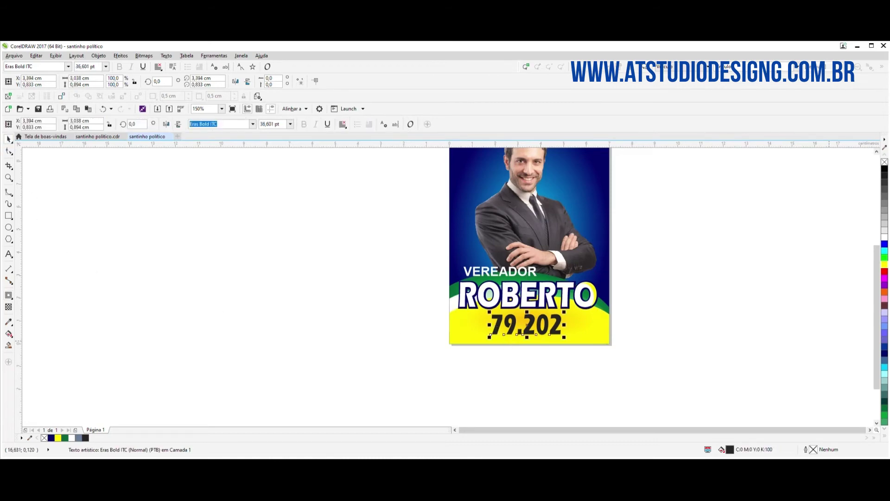
click(667, 342)
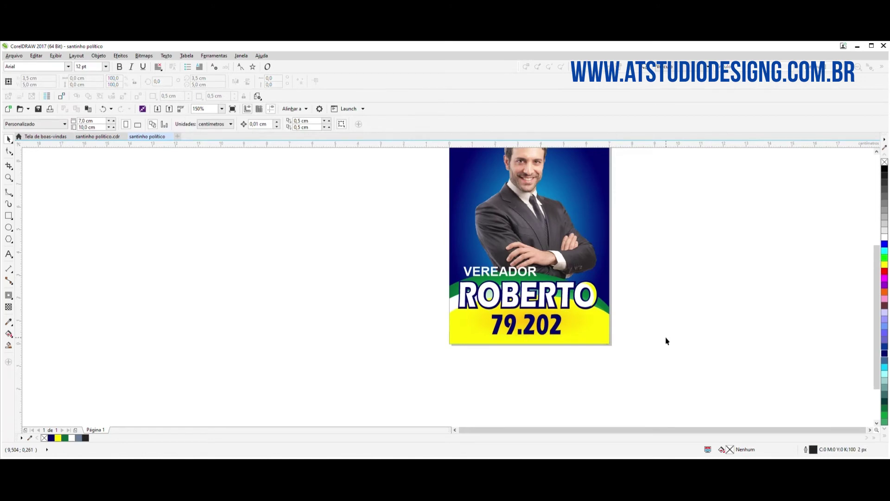
scroll(592, 296, up, 1)
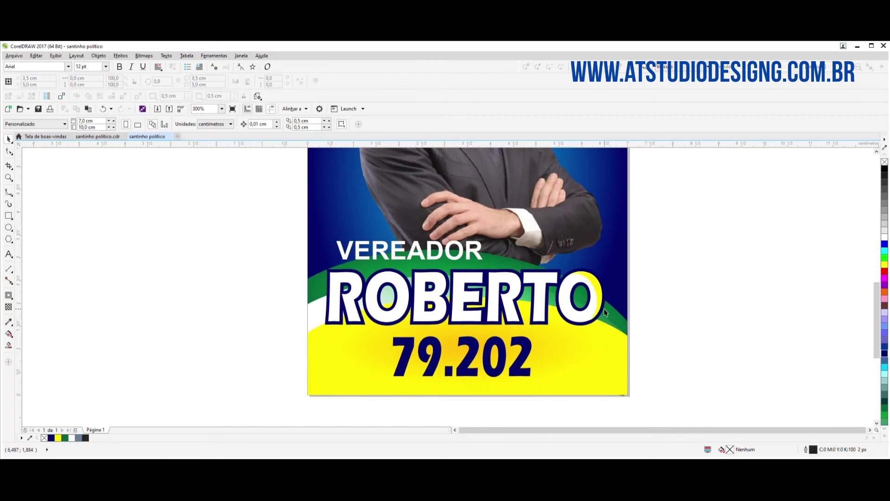
scroll(604, 308, down, 1)
scroll(605, 308, up, 1)
click(604, 307)
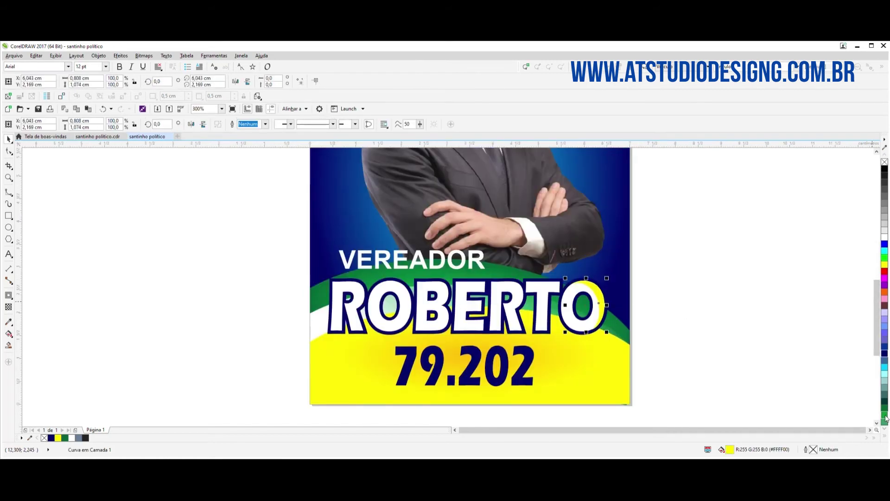
click(885, 411)
click(703, 348)
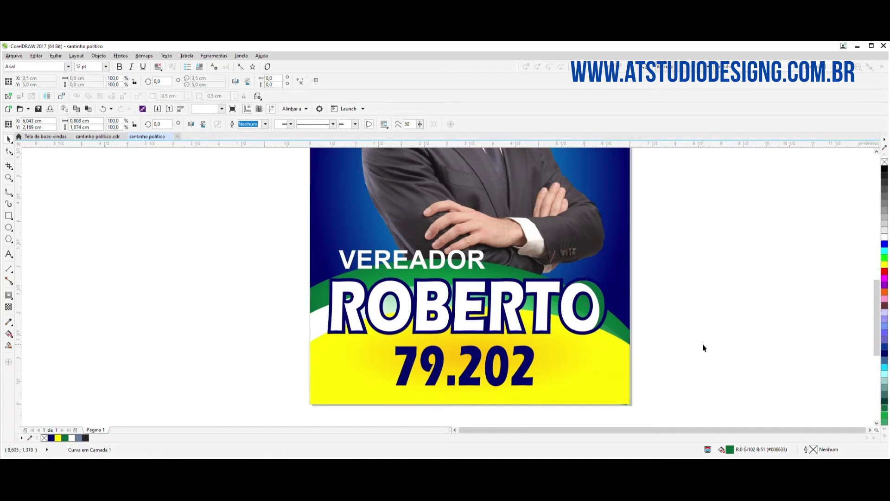
Step: Refill the O's inner curve yellow with a bright green 2 px outline
scroll(618, 351, down, 1)
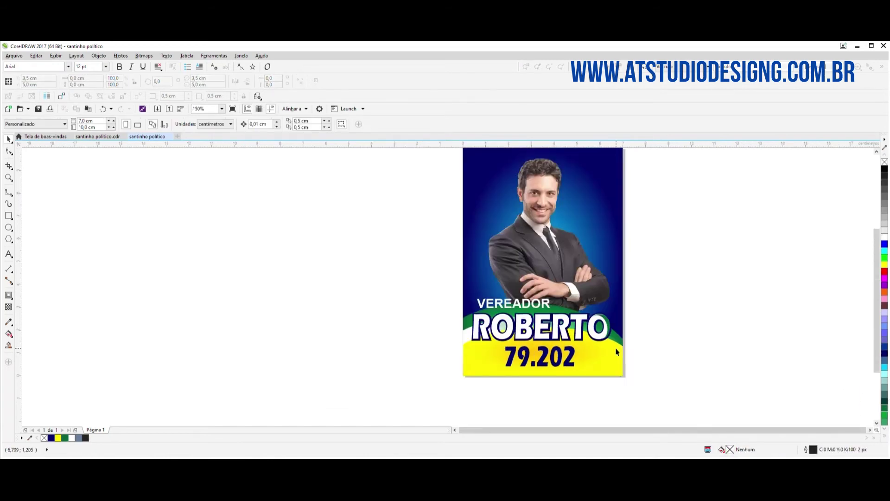
scroll(617, 351, up, 1)
click(606, 299)
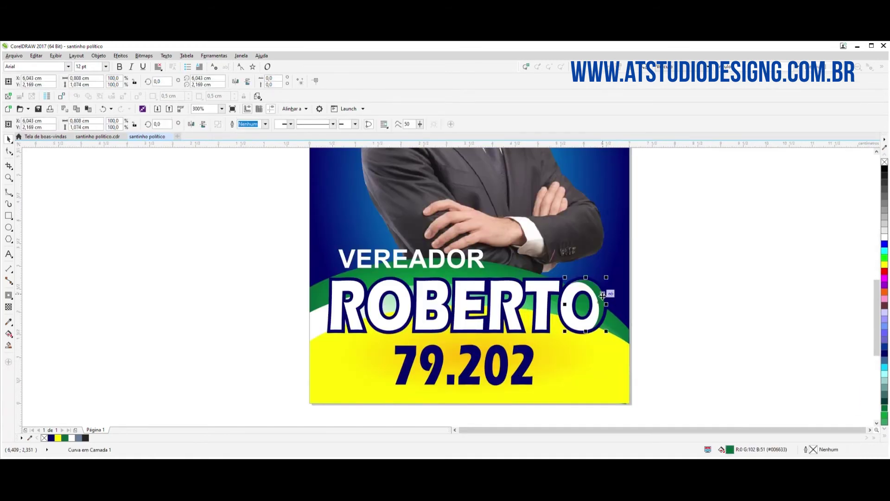
click(886, 267)
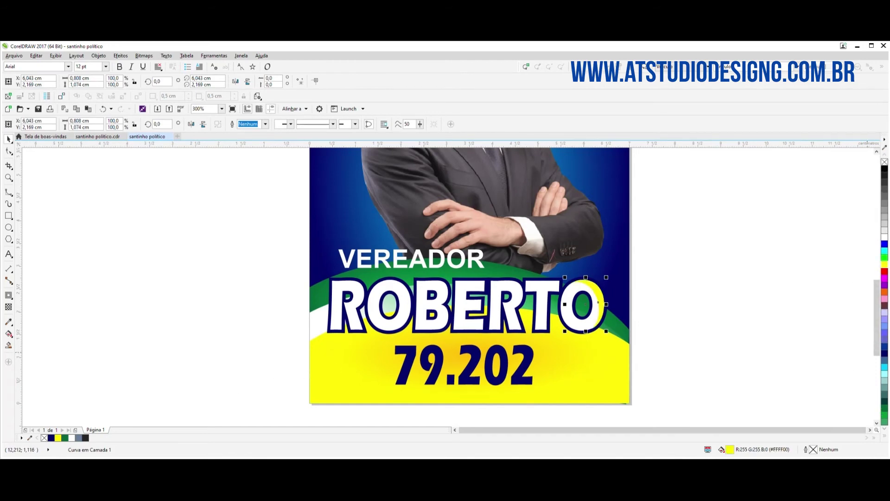
right_click(886, 413)
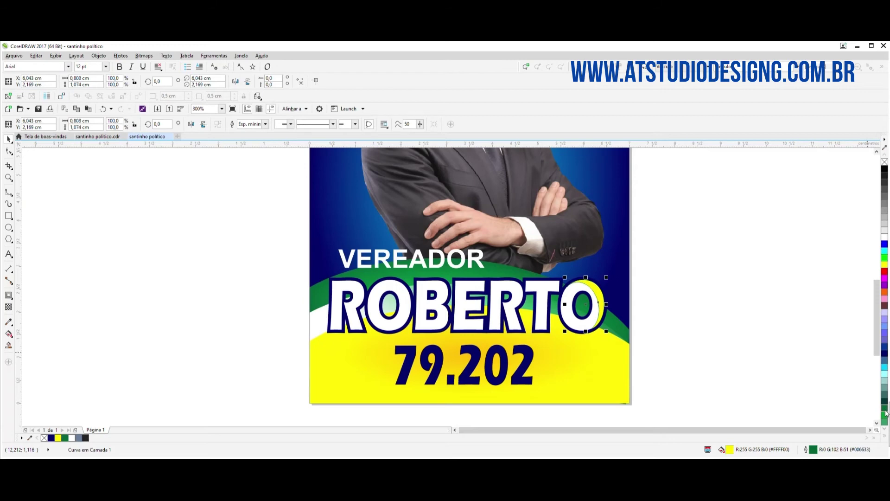
right_click(886, 416)
click(266, 124)
click(259, 150)
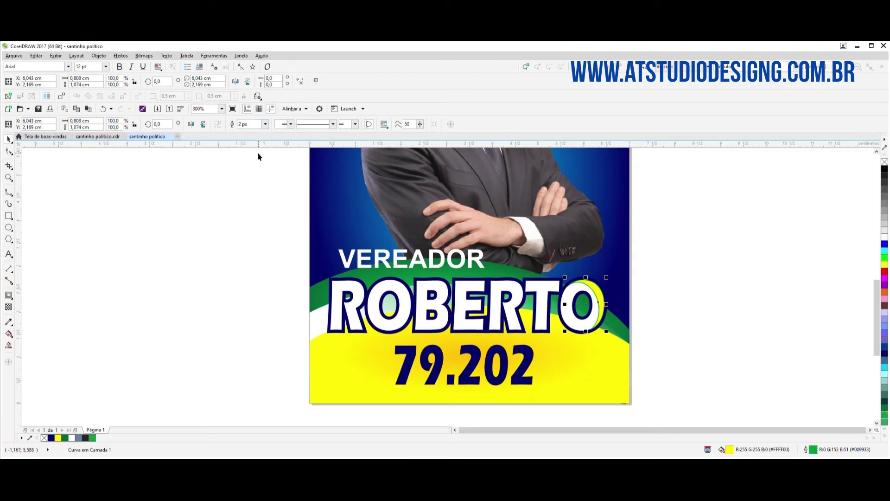
click(673, 302)
scroll(675, 303, down, 2)
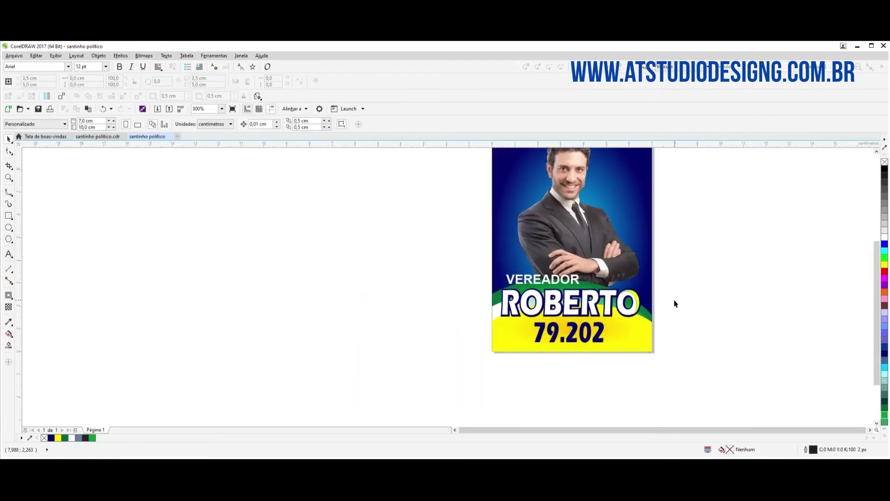
Step: Draw a small circle beside the candidate's head and duplicate it
scroll(604, 240, down, 2)
scroll(604, 240, up, 2)
scroll(604, 240, down, 2)
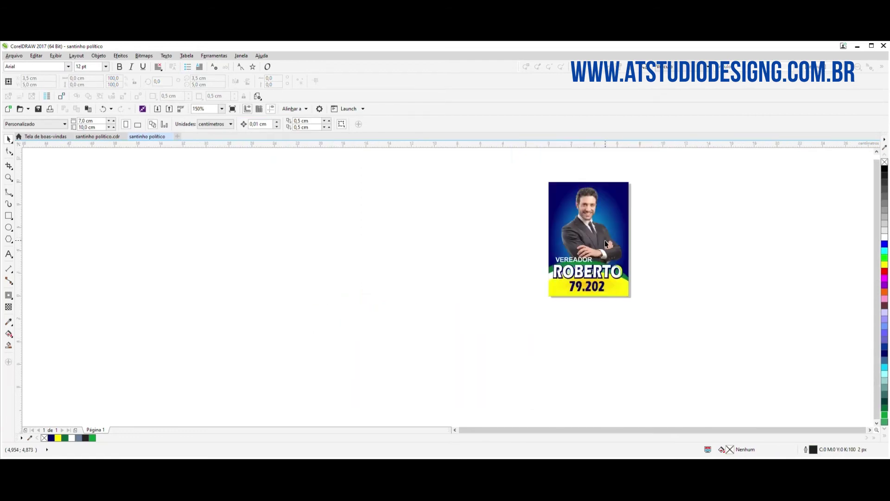
scroll(583, 197, up, 3)
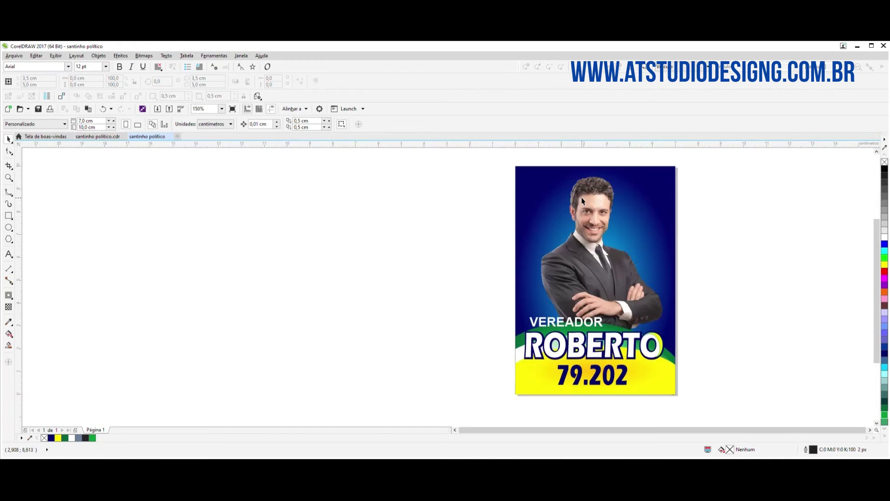
click(10, 227)
mouse_move(630, 248)
mouse_down()
mouse_move(676, 200)
mouse_move(642, 224)
mouse_up()
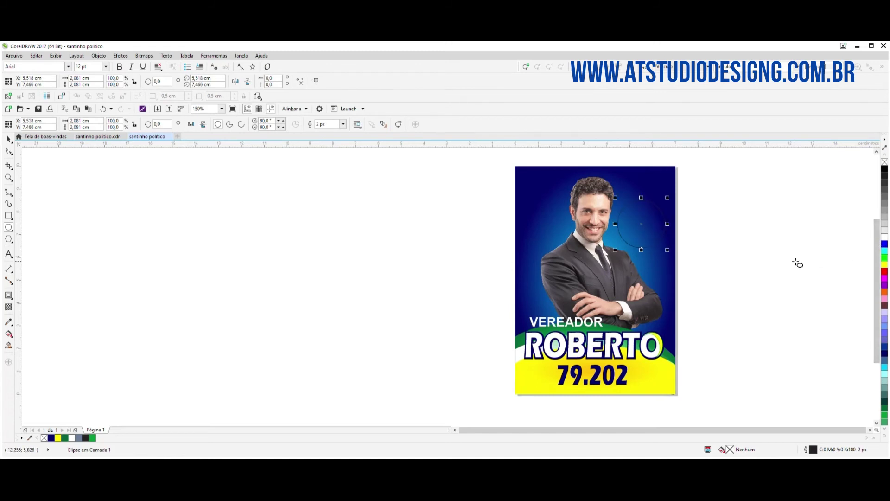
key(ctrl+d)
Step: Give the duplicate circle a dark blue 8 px outline
right_click(883, 355)
click(344, 124)
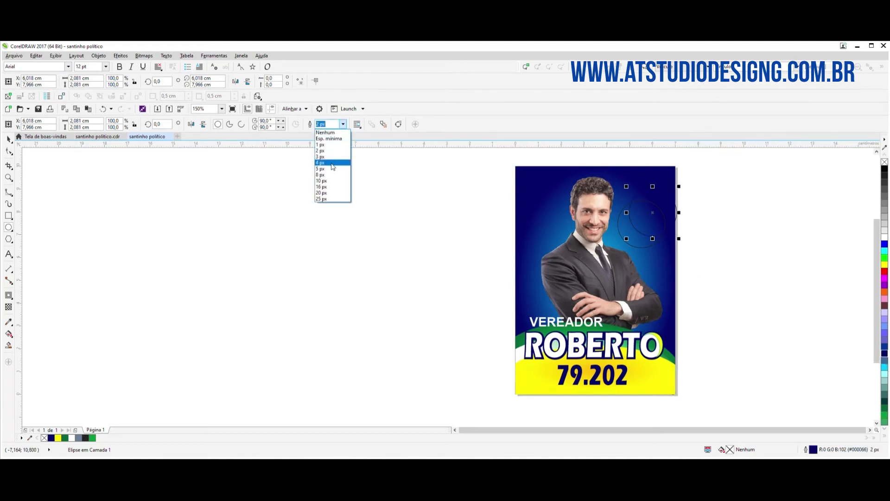
click(333, 163)
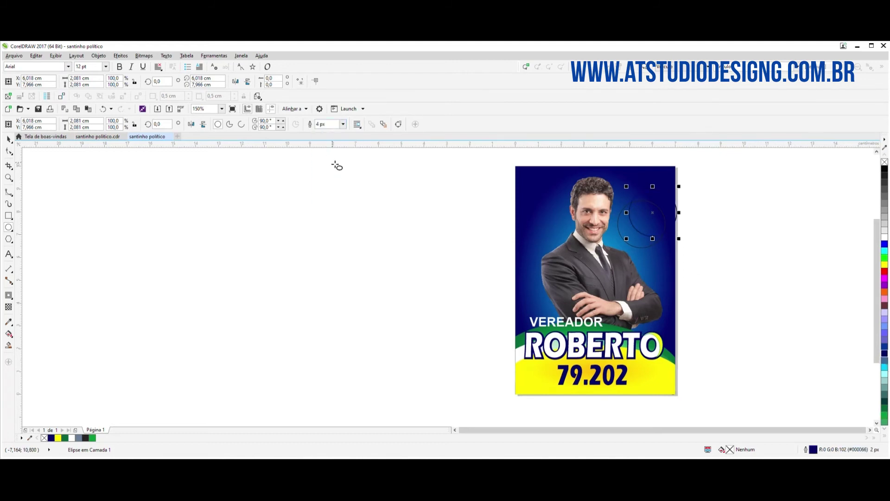
click(343, 124)
click(333, 178)
Step: Fill the original circle white, enlarge it, and centre the smaller blue ring inside
click(641, 244)
click(884, 238)
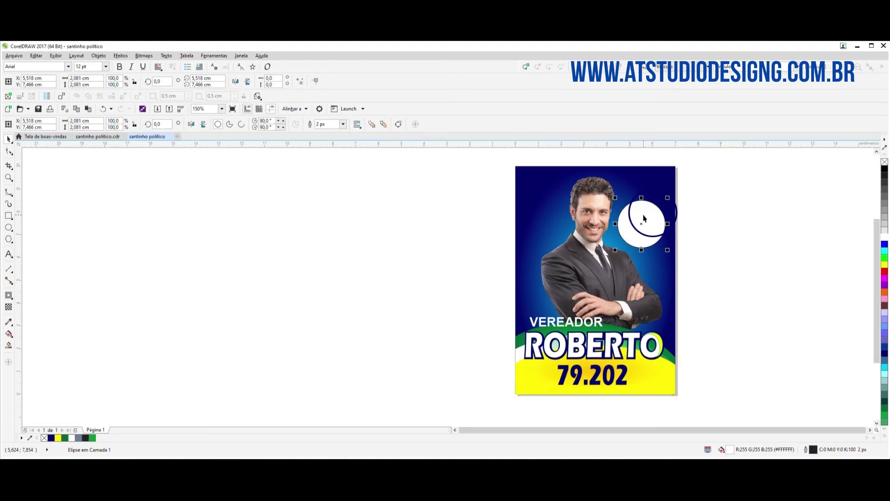
scroll(643, 215, up, 2)
drag(691, 285, 697, 304)
click(668, 258)
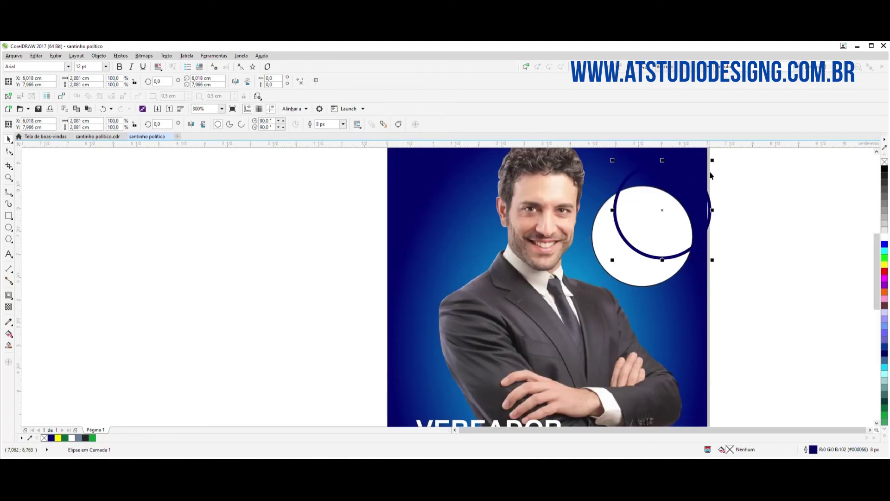
drag(712, 160, 704, 168)
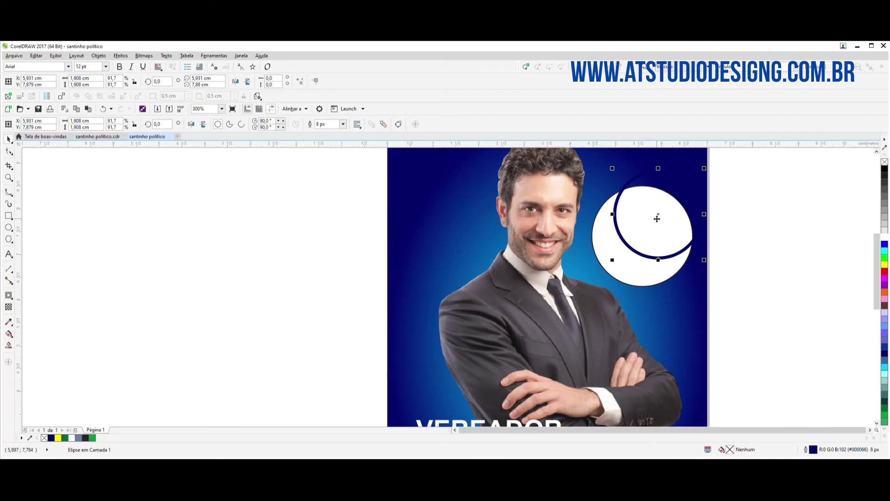
drag(658, 213, 642, 235)
drag(689, 190, 678, 200)
drag(636, 242, 643, 236)
Step: Remove the white circle's outline and fine-tune the blue ring's size and centring
click(666, 278)
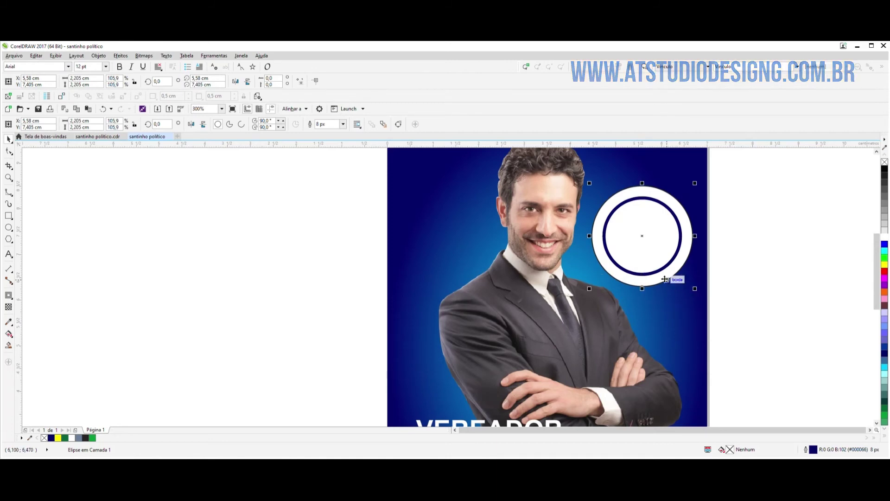
right_click(884, 163)
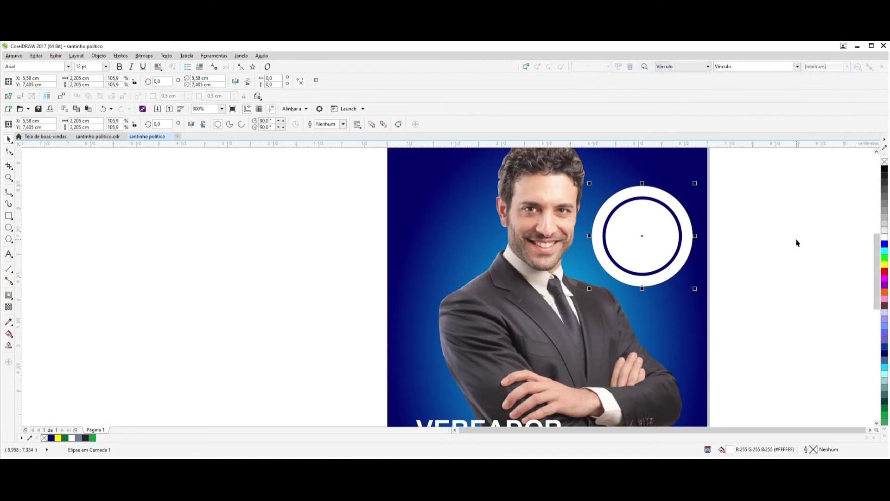
scroll(797, 242, down, 1)
click(719, 254)
drag(699, 259, 697, 262)
scroll(702, 257, up, 1)
drag(735, 223, 736, 218)
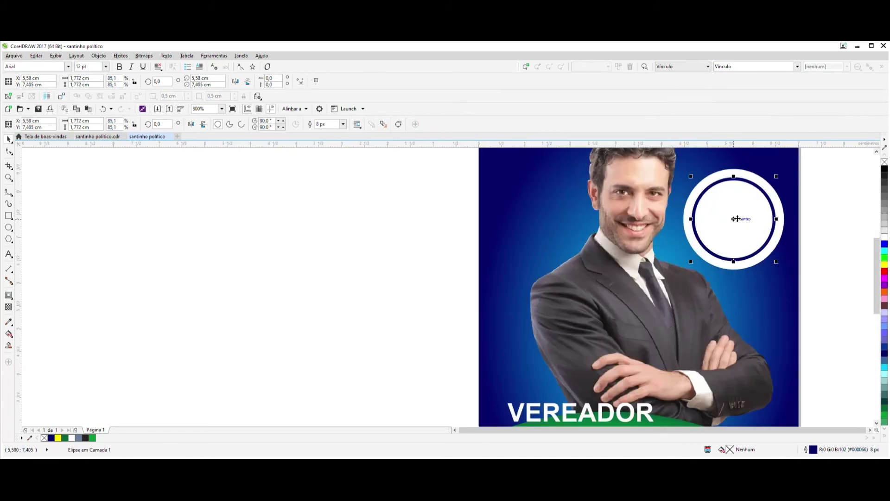
Step: Type the number 79 on the canvas and make it bold
click(8, 255)
click(303, 283)
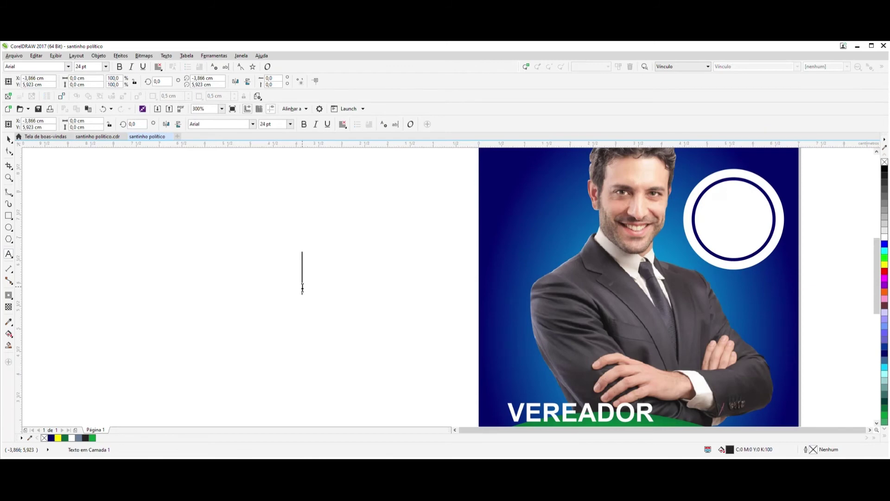
text(79)
drag(303, 276, 369, 285)
click(304, 124)
click(347, 292)
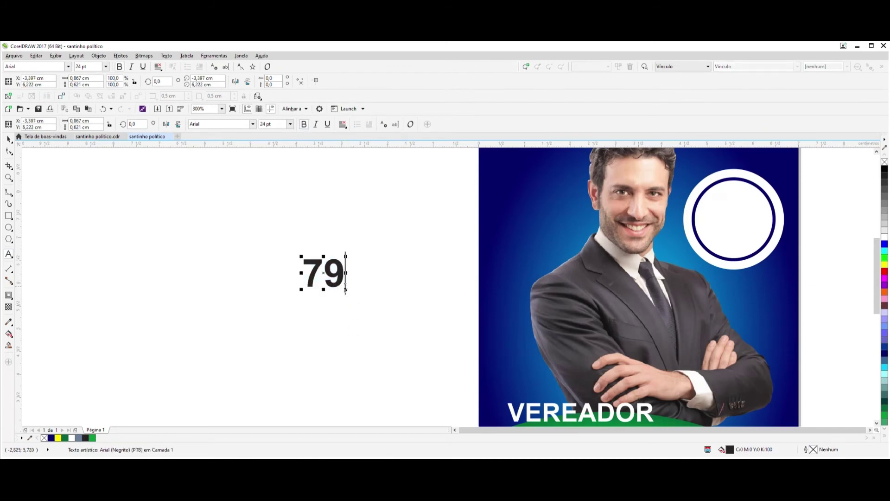
Step: Enlarge the 79 and centre it inside the white navy-ringed circle
drag(347, 291, 362, 310)
drag(333, 270, 738, 220)
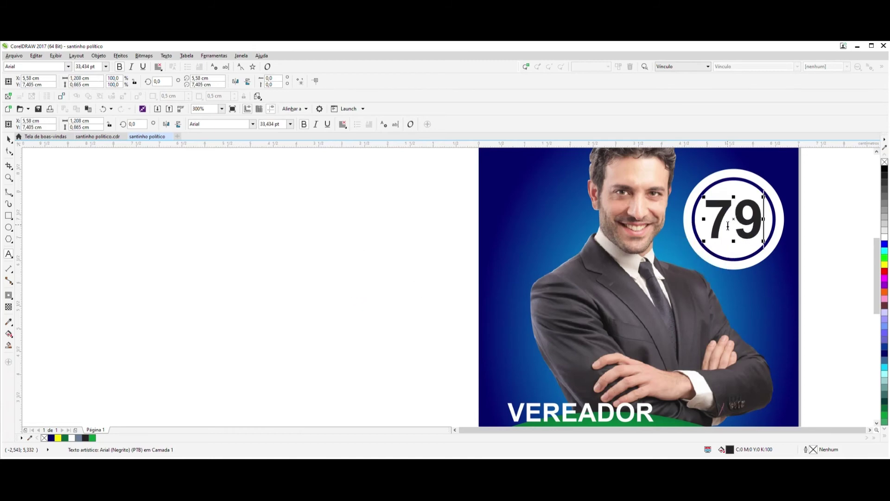
drag(702, 226, 759, 224)
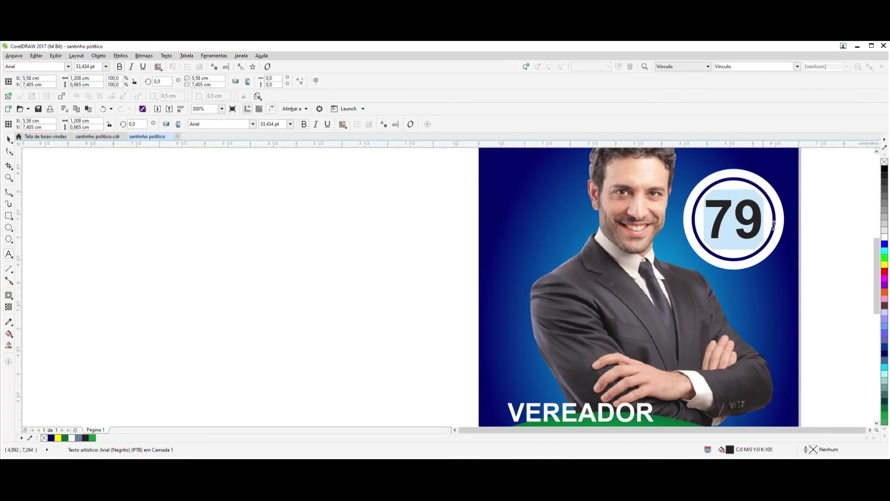
click(824, 337)
scroll(750, 337, down, 2)
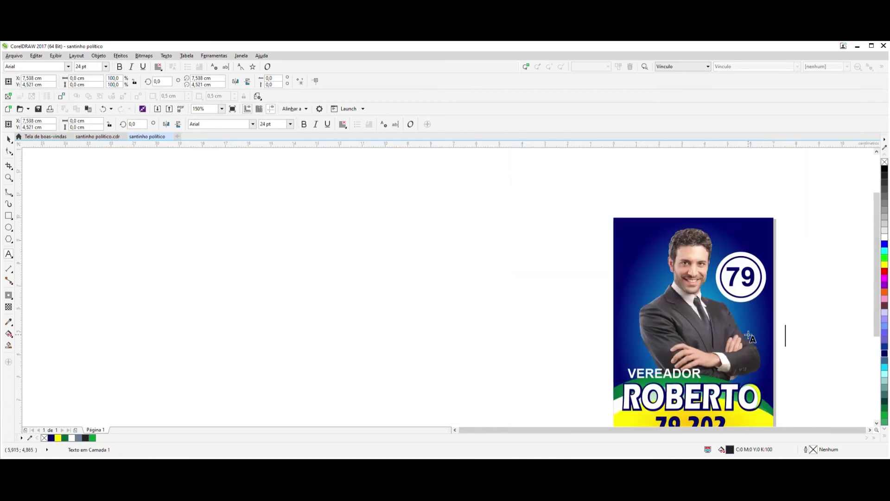
scroll(760, 357, down, 2)
scroll(767, 373, up, 2)
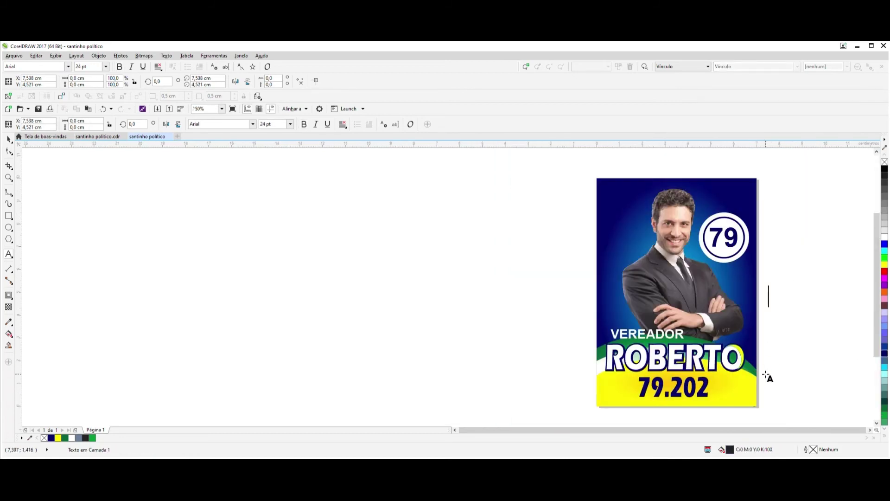
Step: Type the slogan 'ESSE É DO POVO!' at the card's upper left in bold italic
click(9, 254)
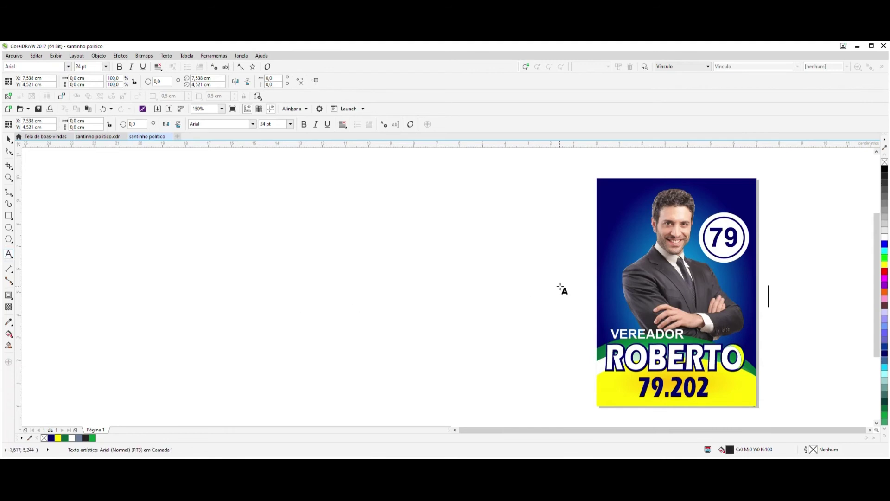
click(618, 219)
text(ESSE)
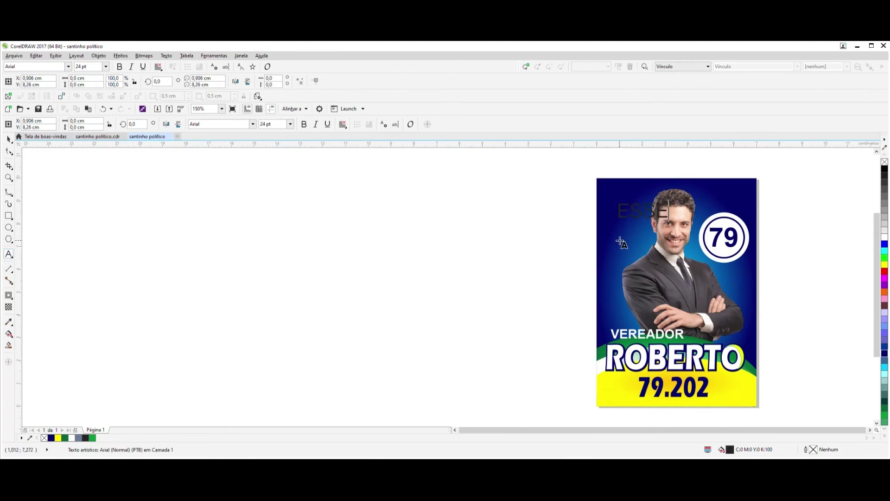
text( E DO PO)
text(VO)
text(!)
drag(618, 213, 734, 246)
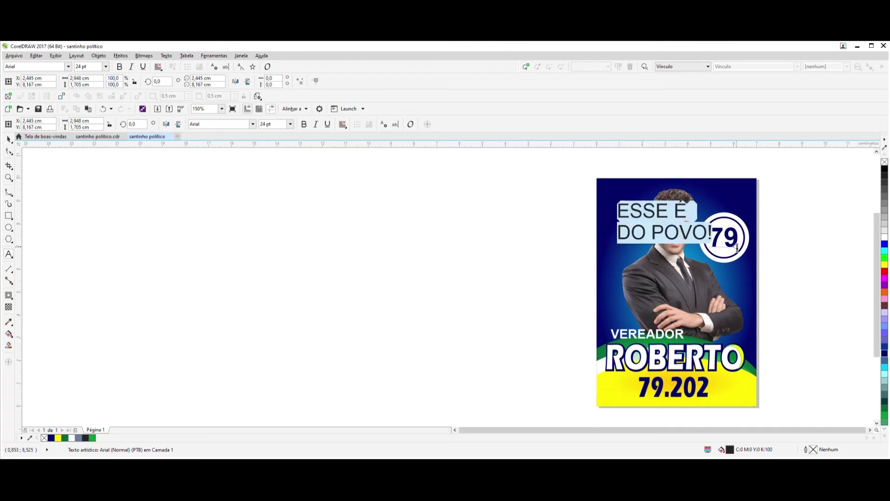
click(303, 123)
click(316, 124)
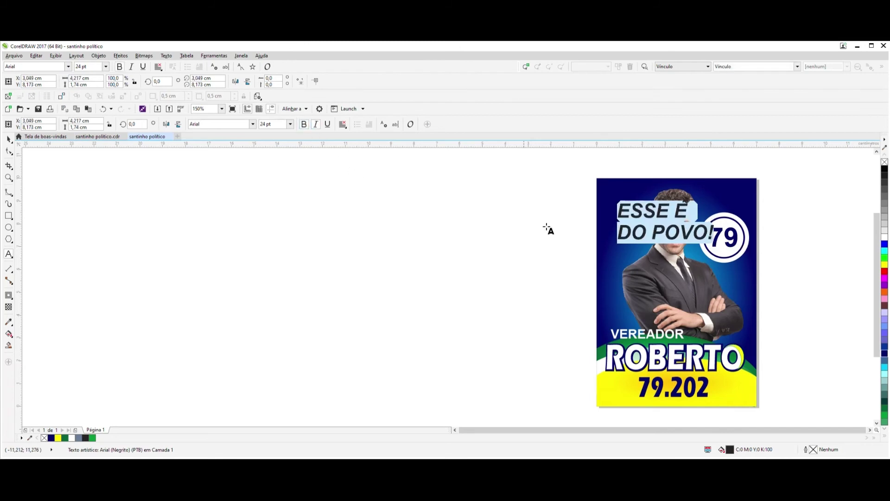
Step: Colour the slogan white and scale it down to a small size
click(655, 231)
drag(621, 213, 734, 241)
click(884, 237)
click(676, 226)
drag(716, 199, 656, 223)
click(468, 309)
click(618, 242)
drag(606, 225, 607, 224)
Step: Duplicate the slogan to the top and retype the copy as one line 'INSCREVAM-SE NO NOSSO CANAL'
key(ctrl+d)
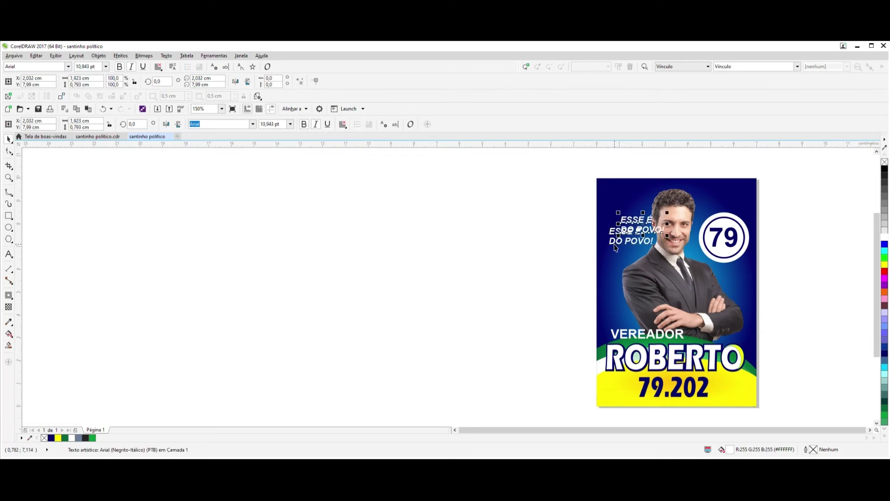
drag(641, 227, 629, 207)
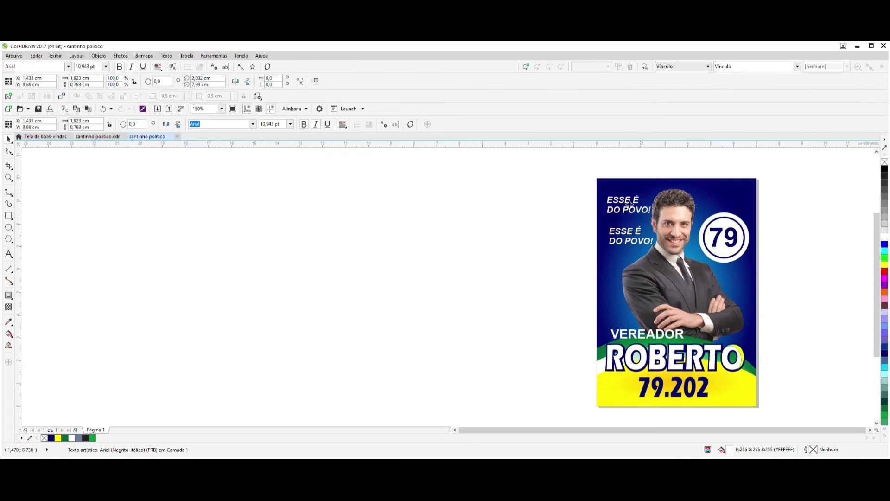
click(10, 259)
click(612, 211)
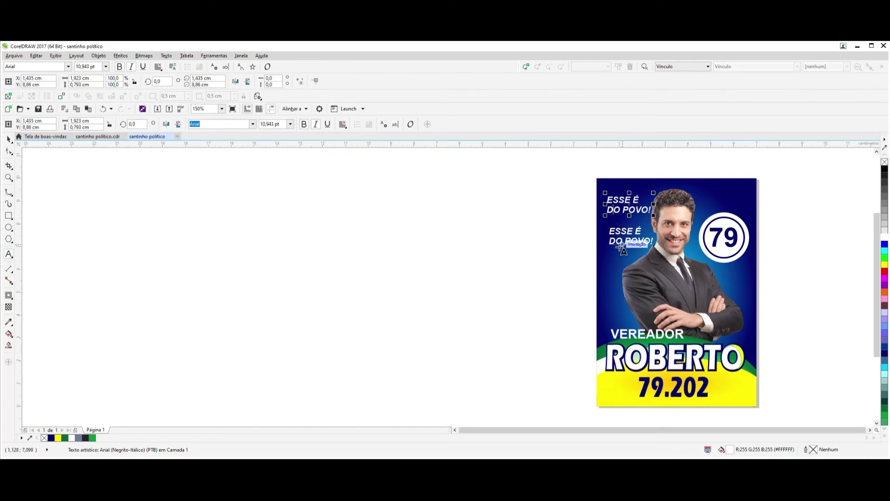
key(Left)
key(BackSpace)
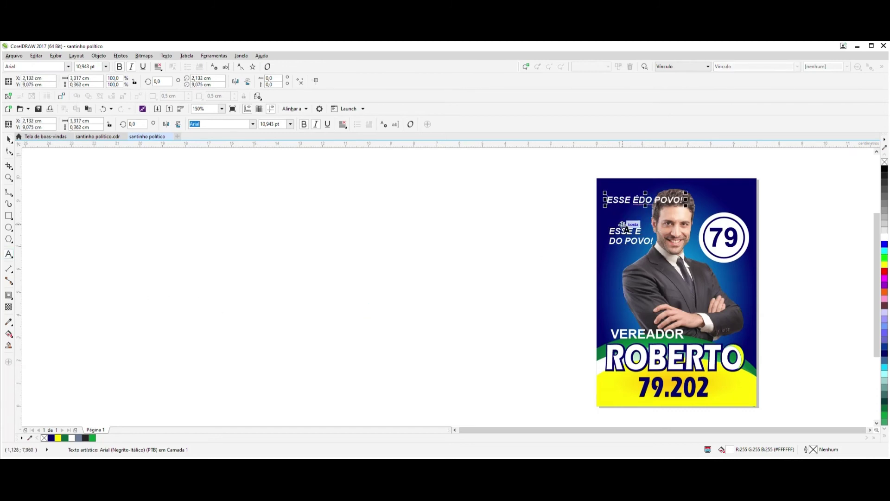
text(INSCREVA)
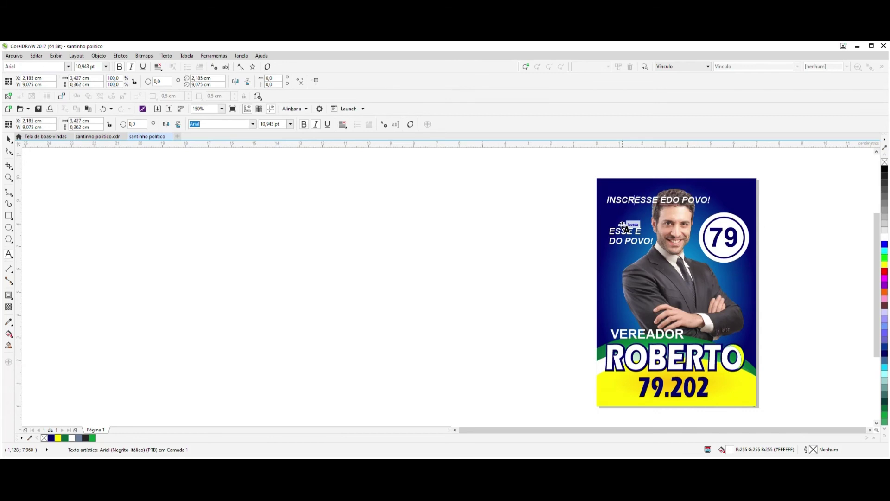
text(M-SE )
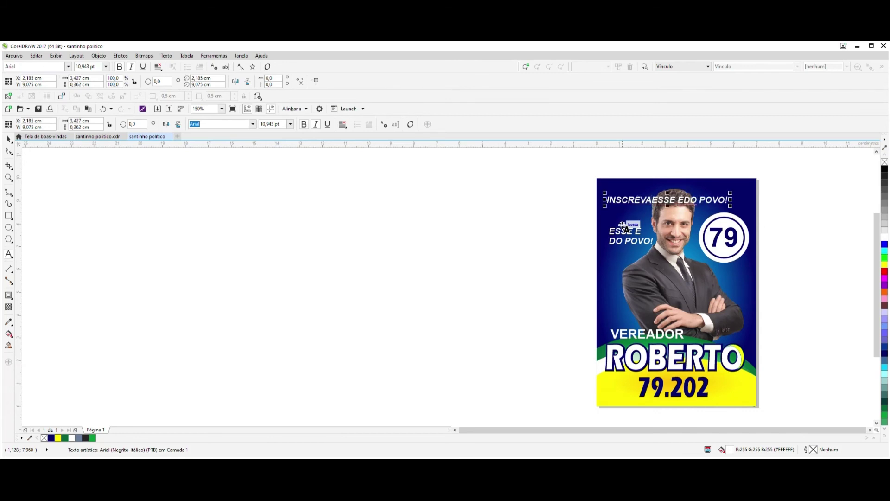
text(NO NOSSO )
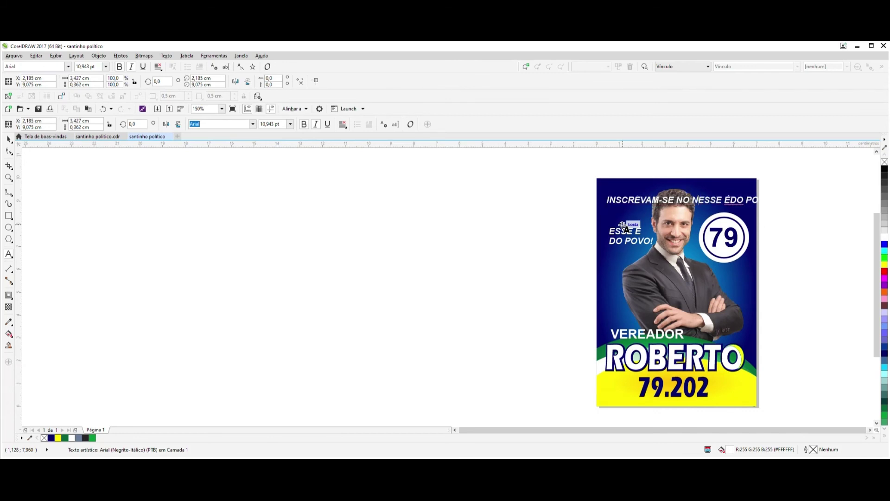
text(CA)
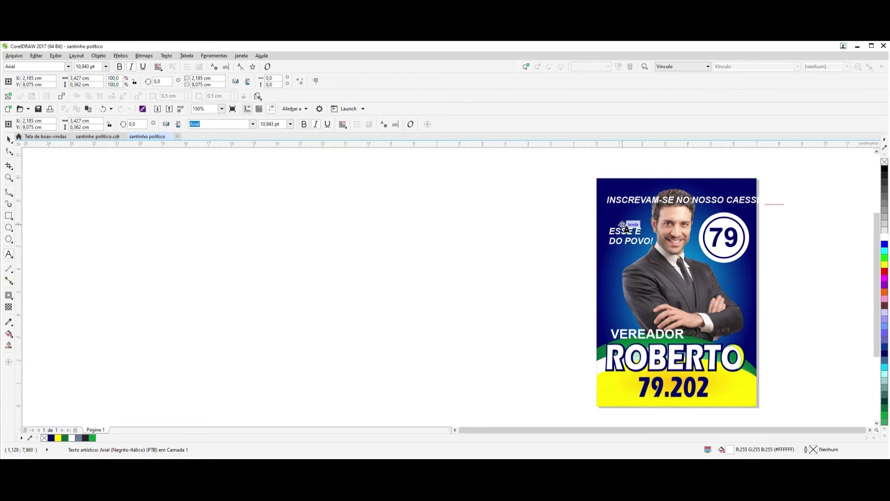
text(NAL)
key(ctrl+space)
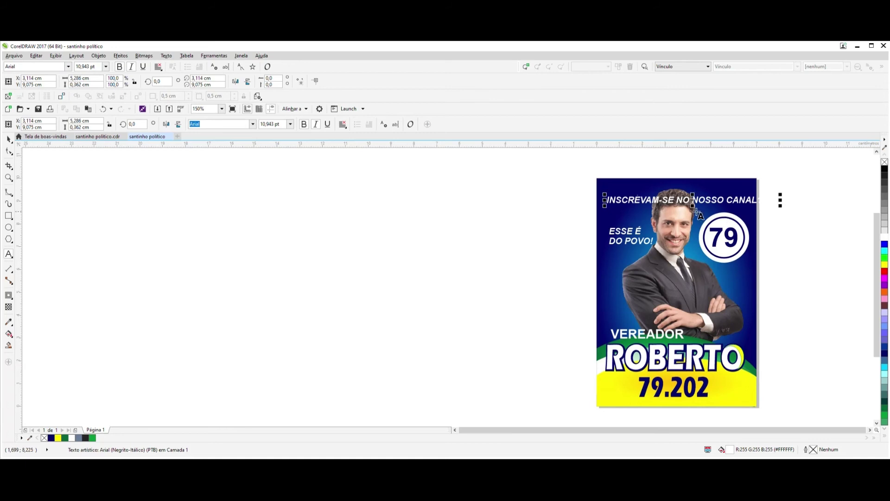
Step: Shrink the INSCREVAM-SE line to about half size and delete the stray characters after CANAL
drag(780, 195, 706, 211)
scroll(684, 202, up, 2)
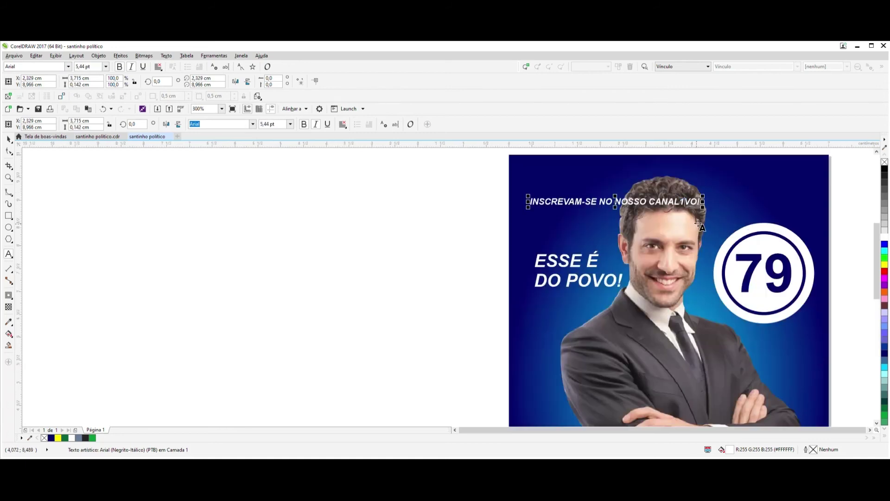
key(Delete)
click(681, 203)
key(Delete)
key(BackSpace)
drag(608, 201, 608, 203)
Step: Rotate the line 90° to vertical and place it along the card's left edge
click(8, 139)
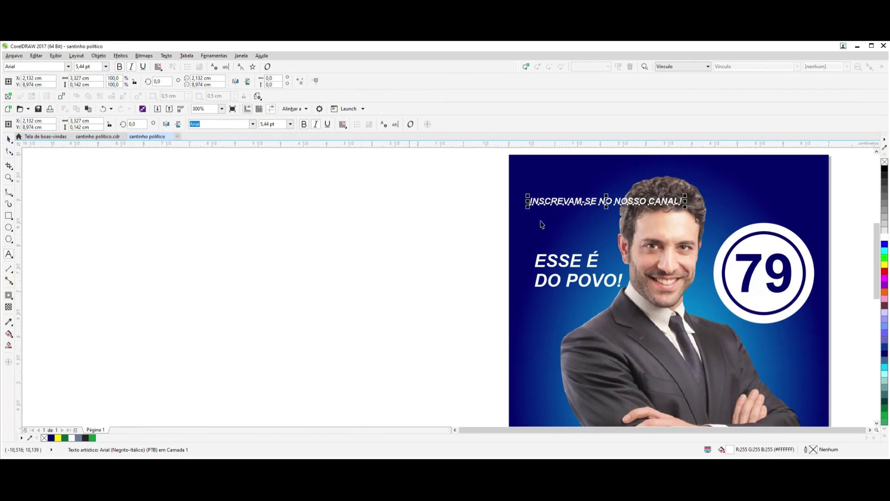
click(598, 204)
click(603, 202)
click(602, 202)
drag(686, 195, 539, 261)
drag(518, 274, 509, 316)
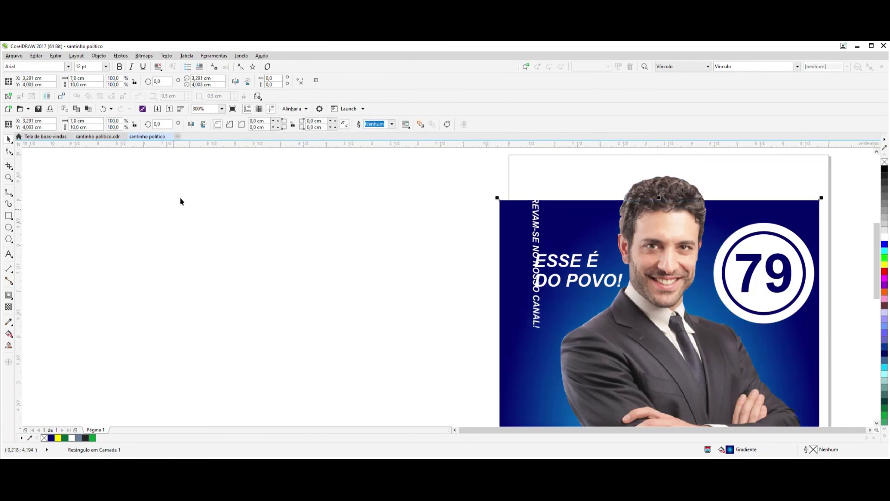
click(103, 108)
click(534, 209)
drag(535, 209, 522, 280)
scroll(515, 290, down, 2)
click(487, 296)
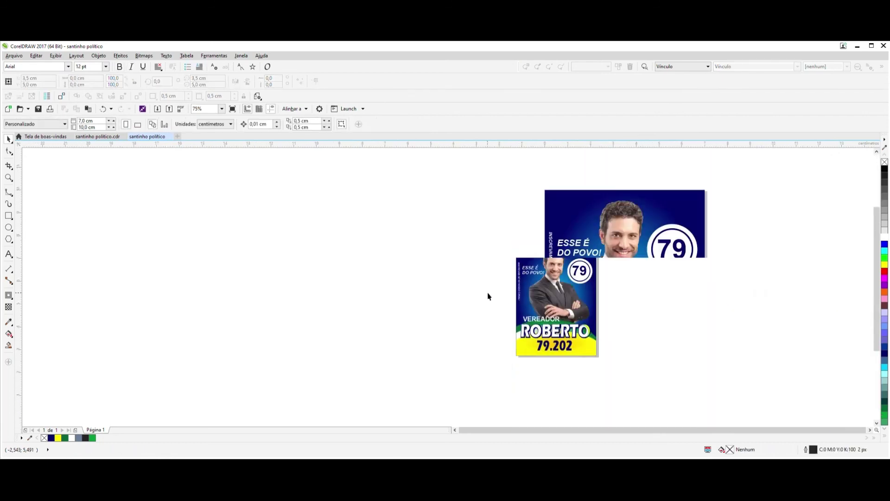
Step: Scale the vertical text down to about 79%
click(556, 288)
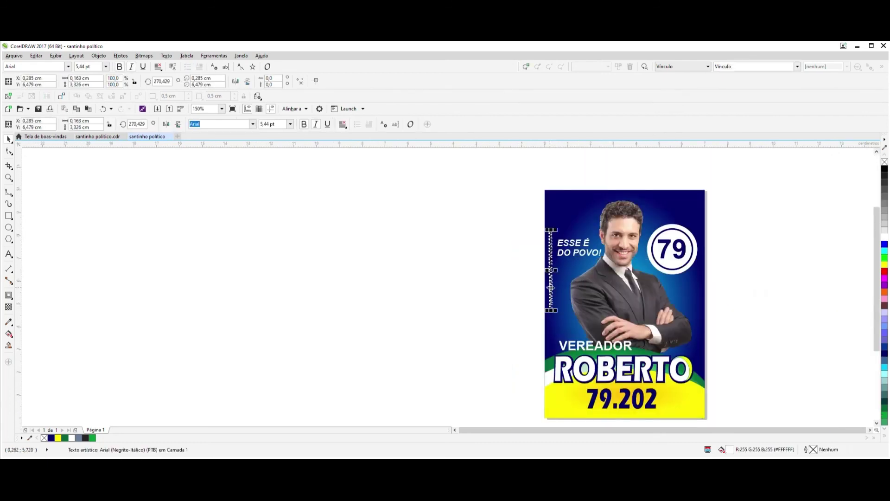
scroll(559, 288, up, 1)
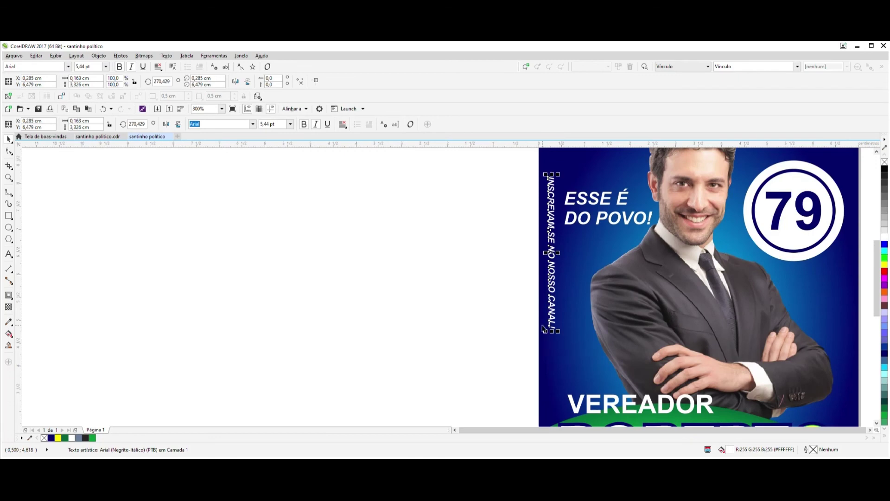
drag(559, 331, 559, 331)
drag(558, 332, 559, 335)
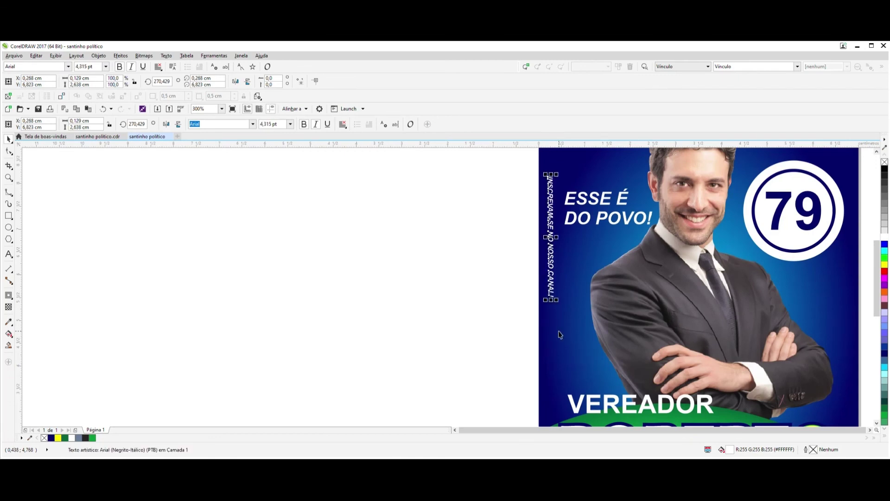
Step: Append ' É GRATUITO' to the end of the vertical line
click(9, 254)
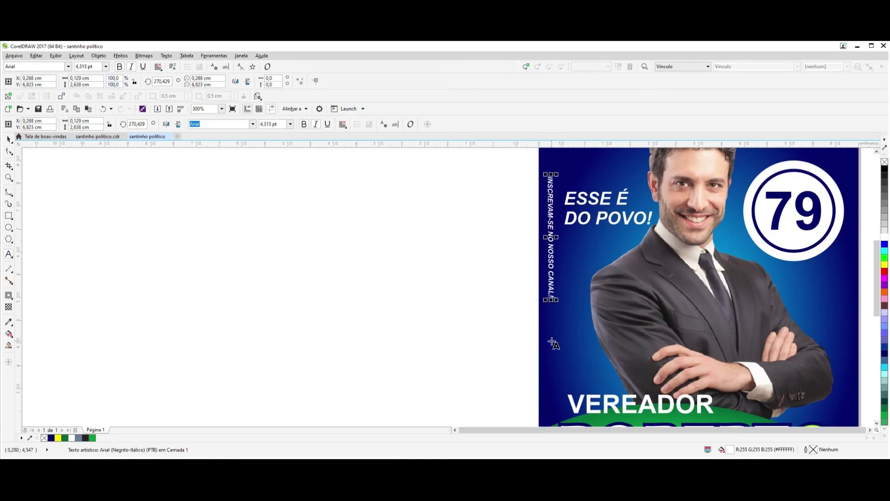
text(É)
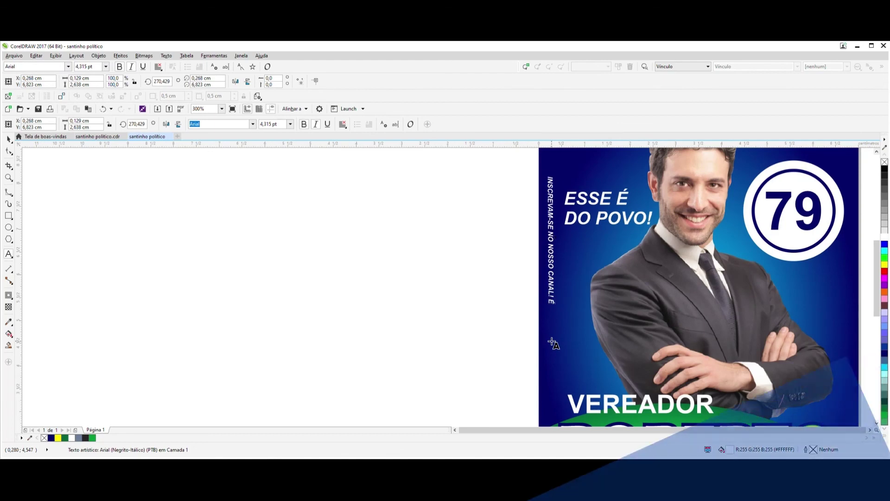
text( GRATUITO)
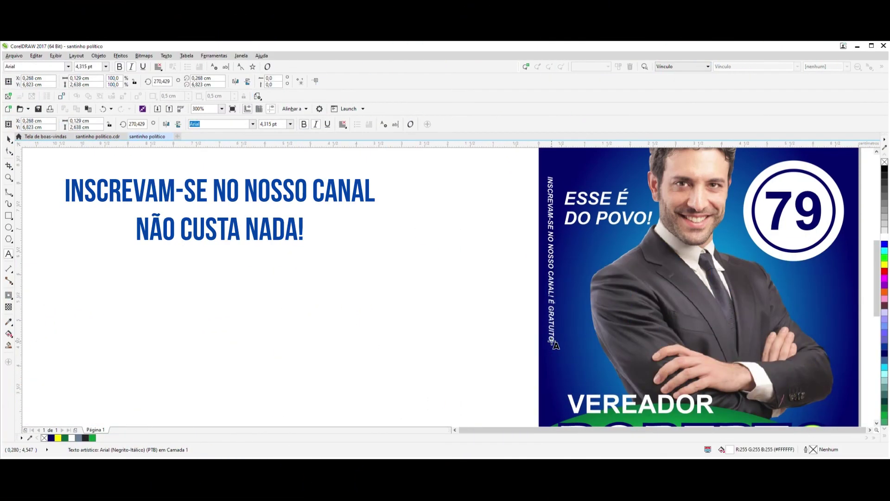
scroll(553, 343, down, 1)
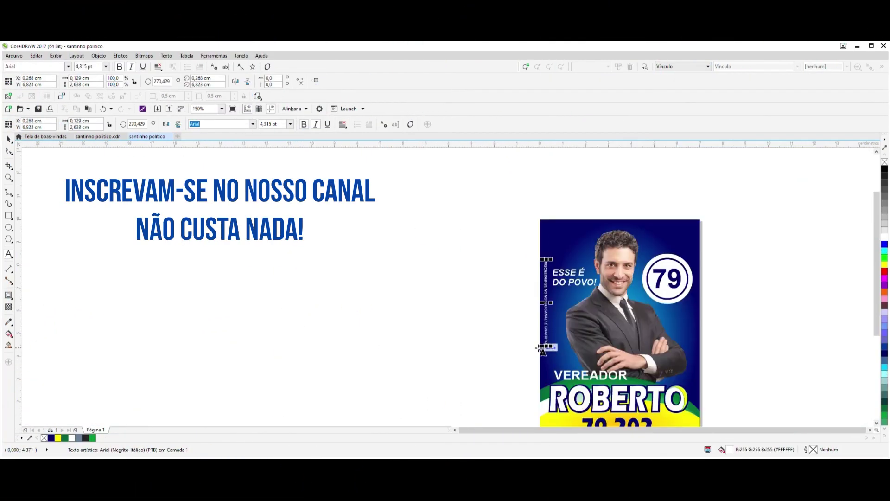
click(9, 139)
click(336, 253)
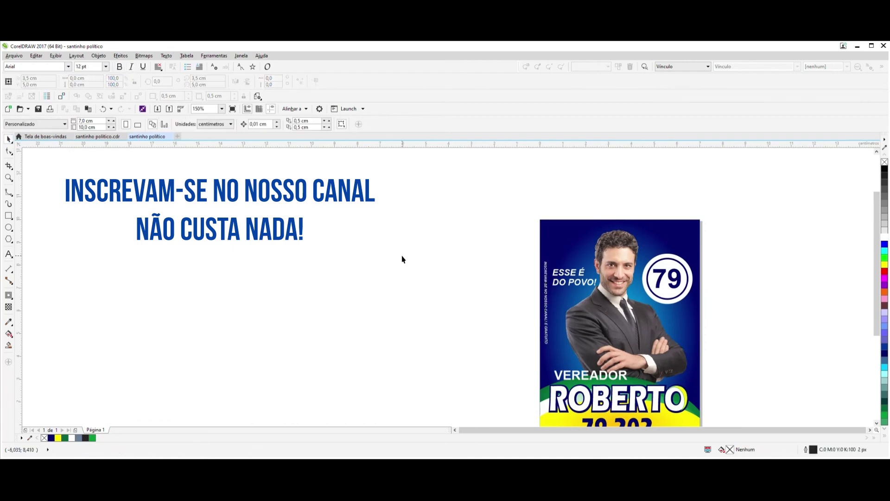
scroll(402, 260, down, 1)
scroll(456, 340, up, 1)
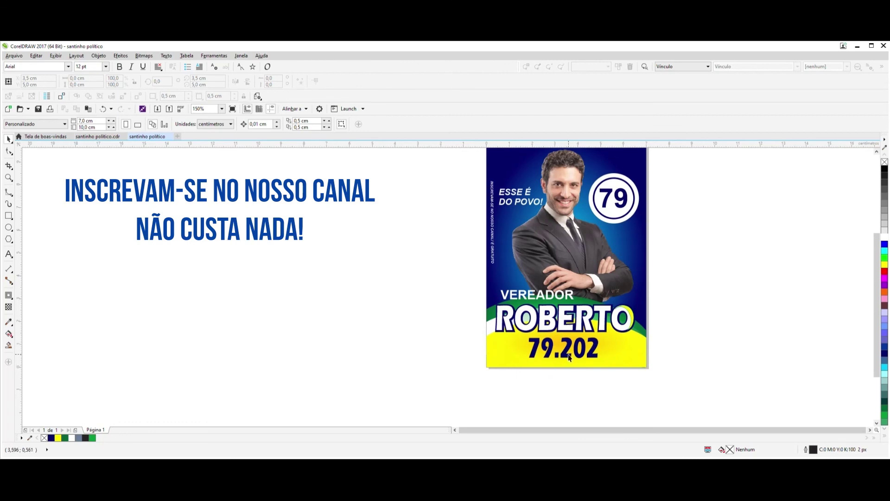
scroll(570, 357, down, 1)
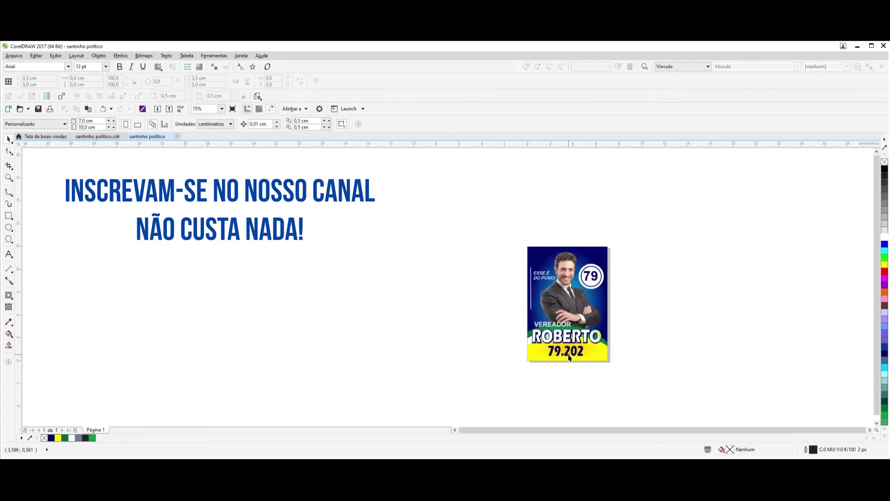
scroll(570, 357, up, 1)
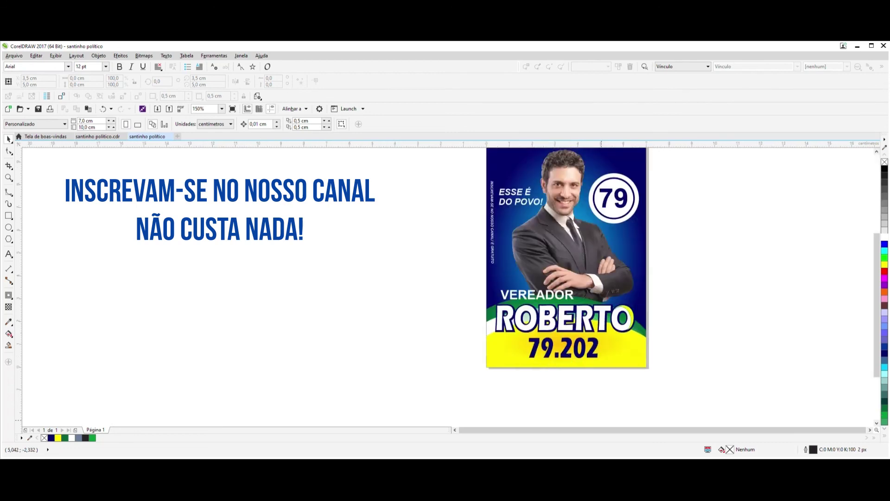
click(876, 152)
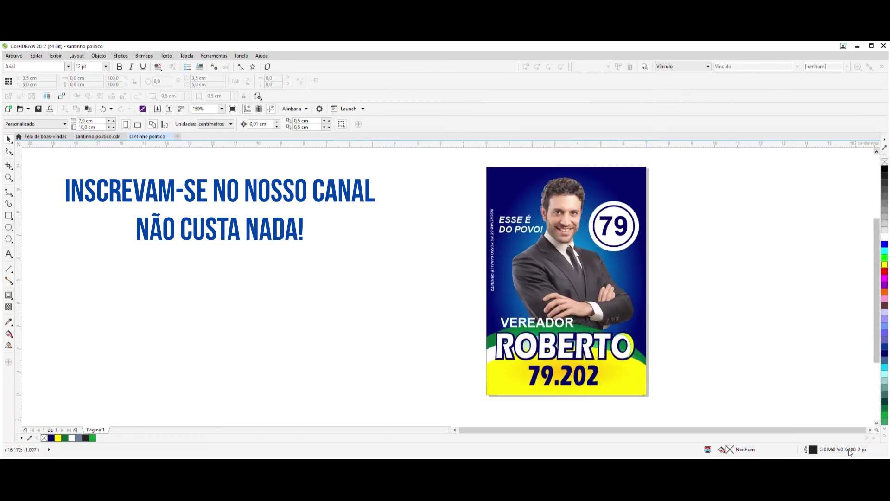
click(869, 430)
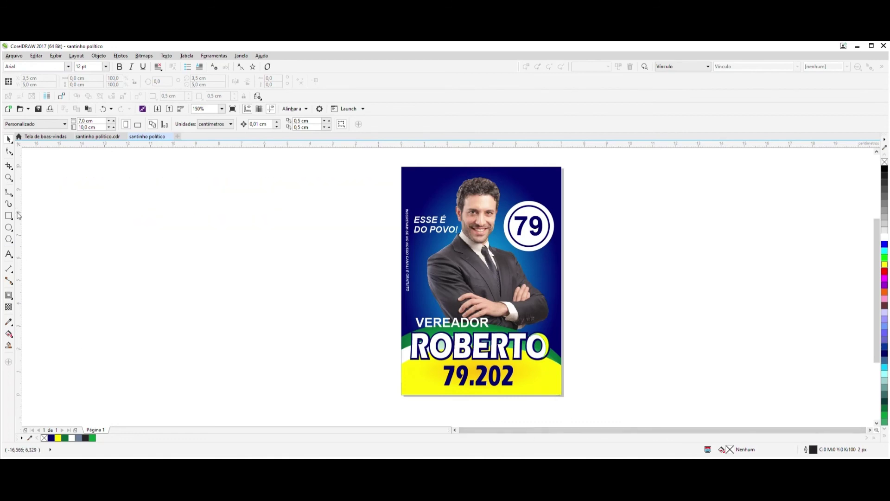
click(8, 177)
drag(395, 401, 571, 163)
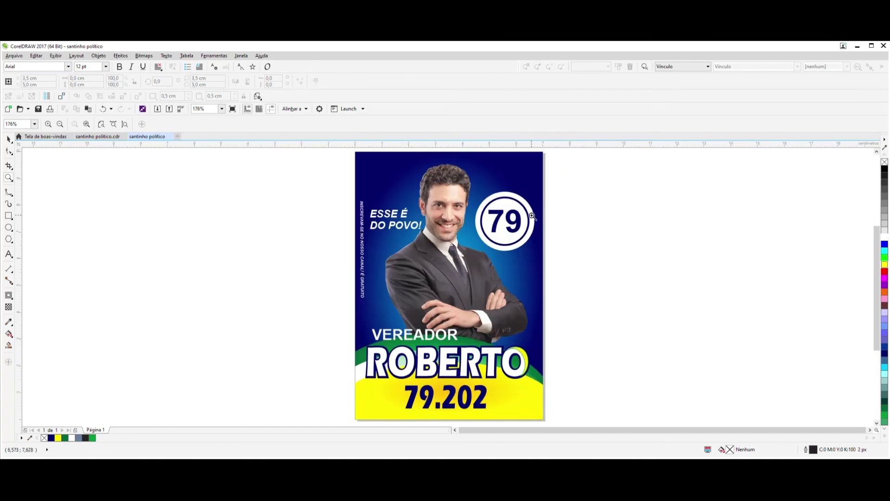
drag(357, 412, 541, 155)
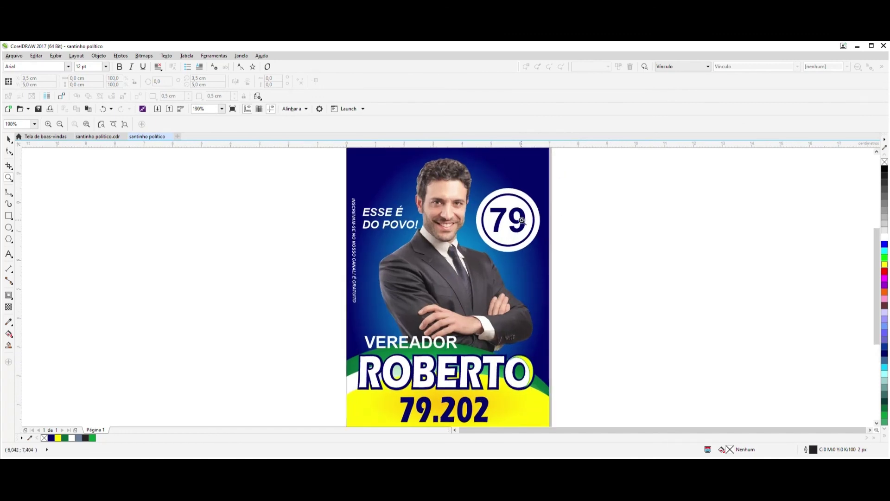
click(483, 220)
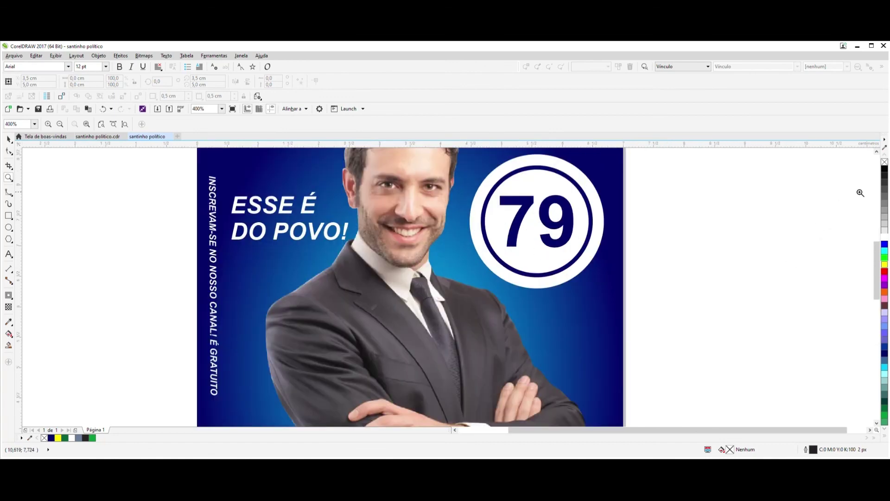
click(482, 259)
scroll(483, 259, down, 2)
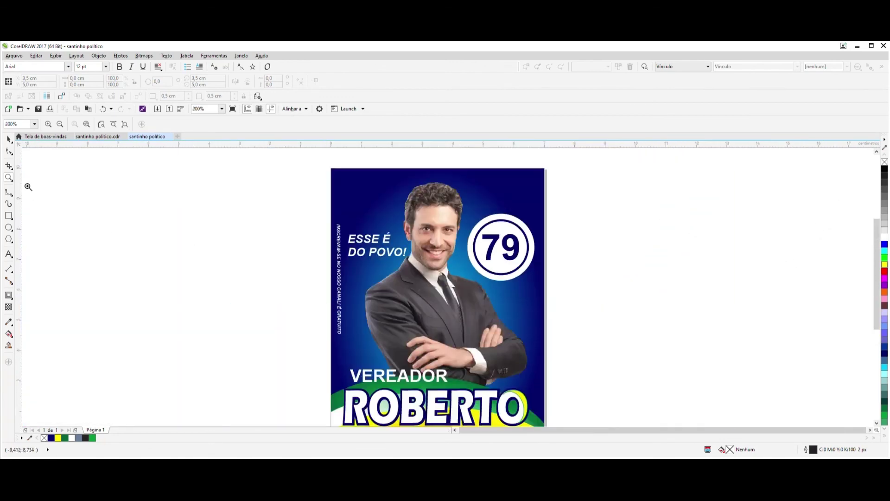
key(space)
scroll(432, 246, up, 2)
scroll(432, 246, down, 2)
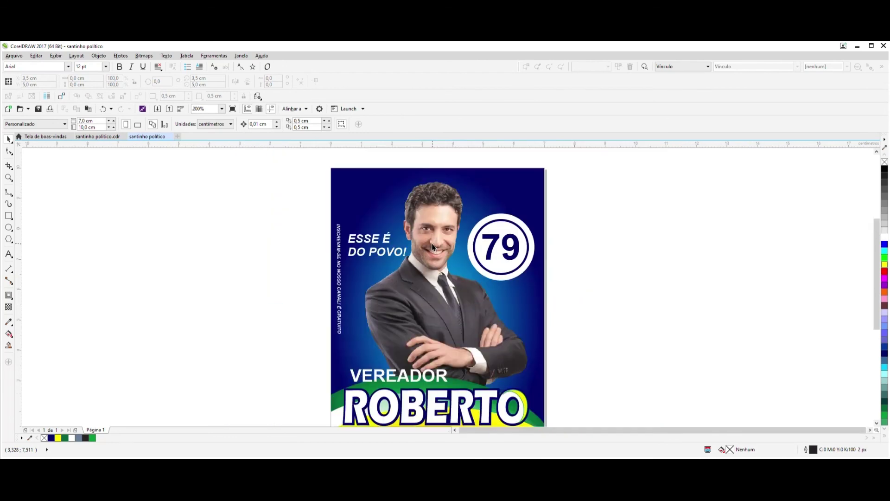
click(877, 424)
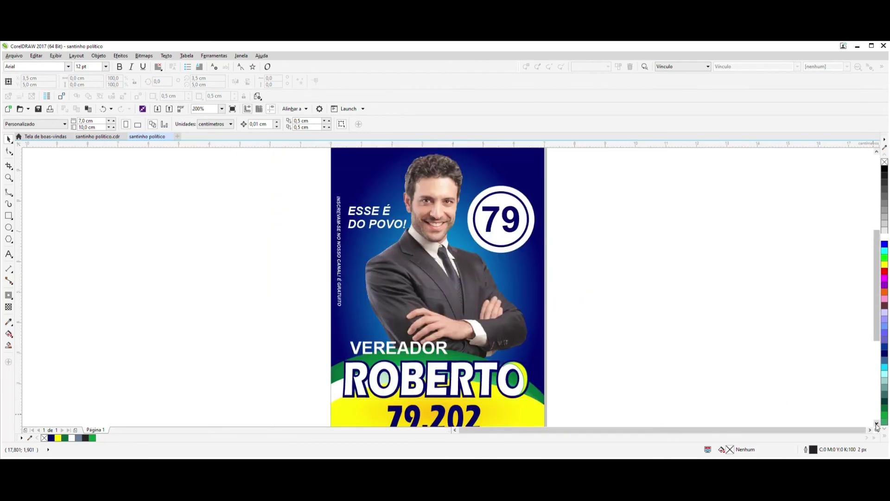
click(877, 424)
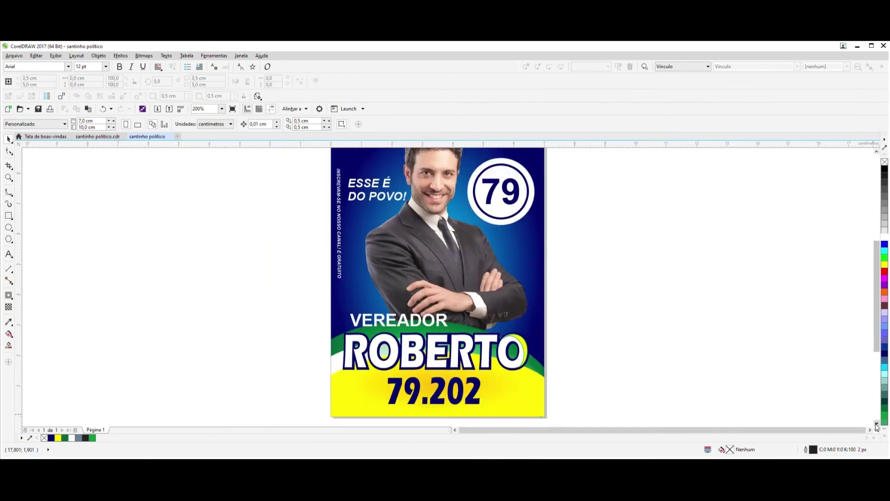
click(877, 152)
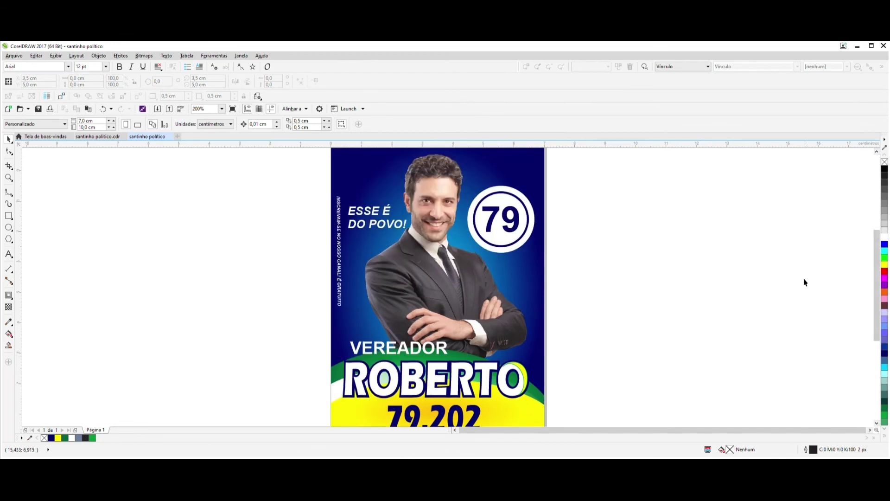